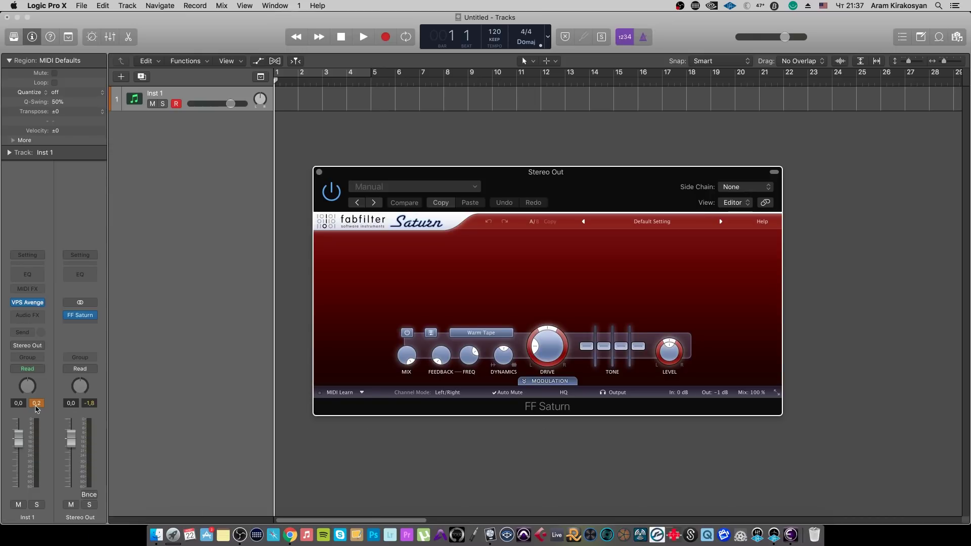
click(35, 405)
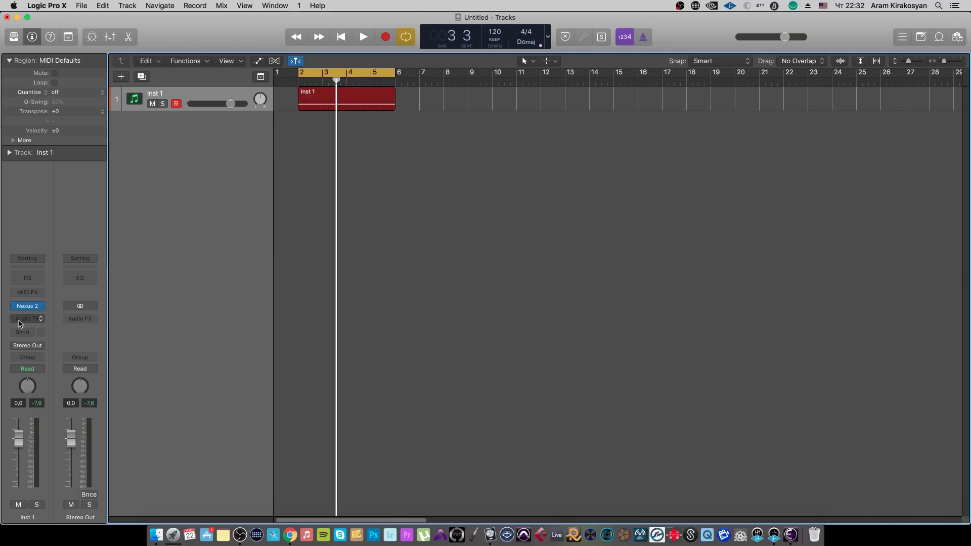
Insert FF Saturn in stereo as an audio effect on the Inst 1 channel and load the Best Of preset Basic Saturator O
click(22, 319)
mouse_move(43, 342)
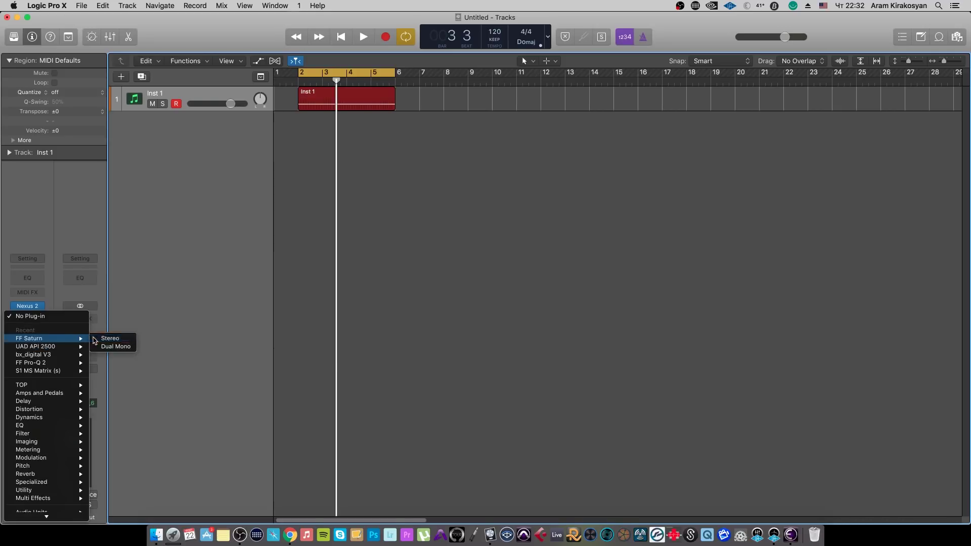
click(94, 339)
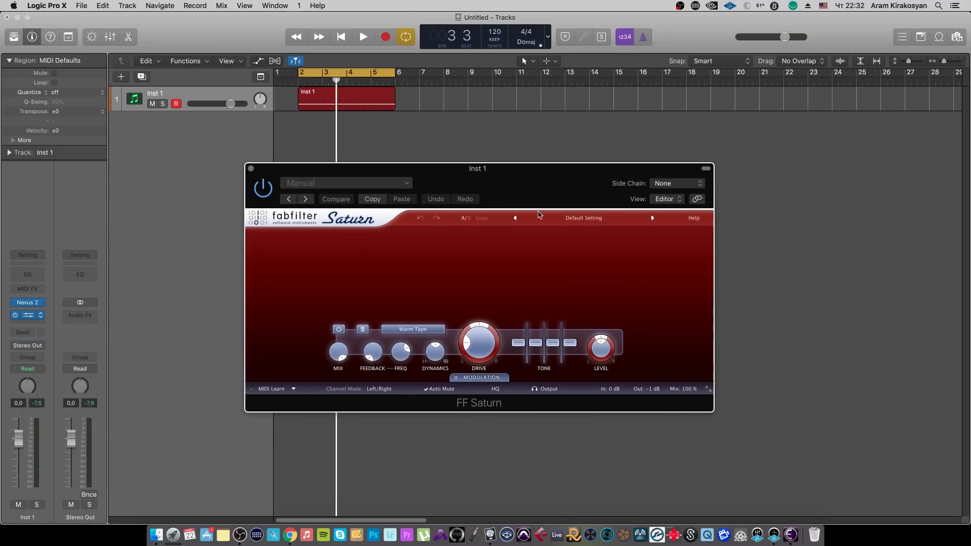
click(583, 218)
mouse_move(583, 245)
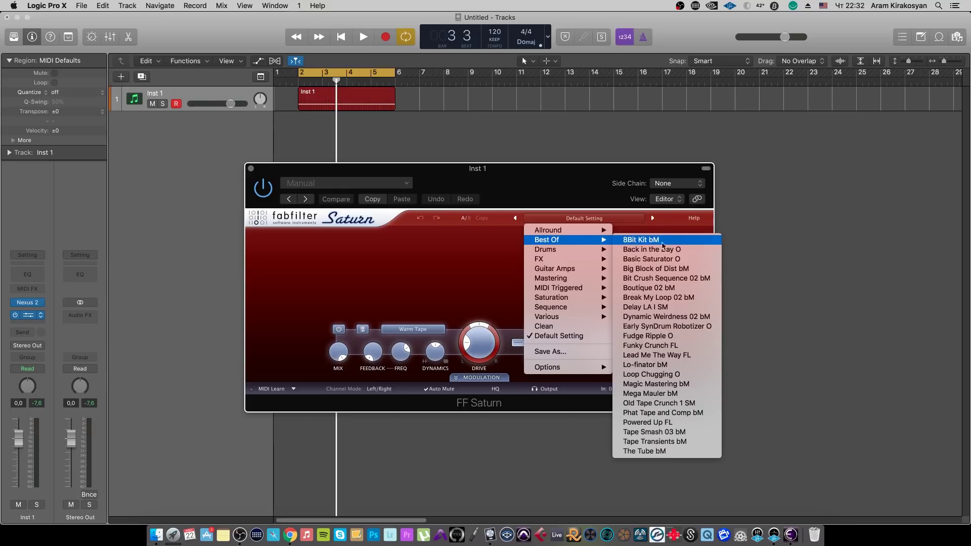
click(673, 258)
drag(566, 199, 690, 214)
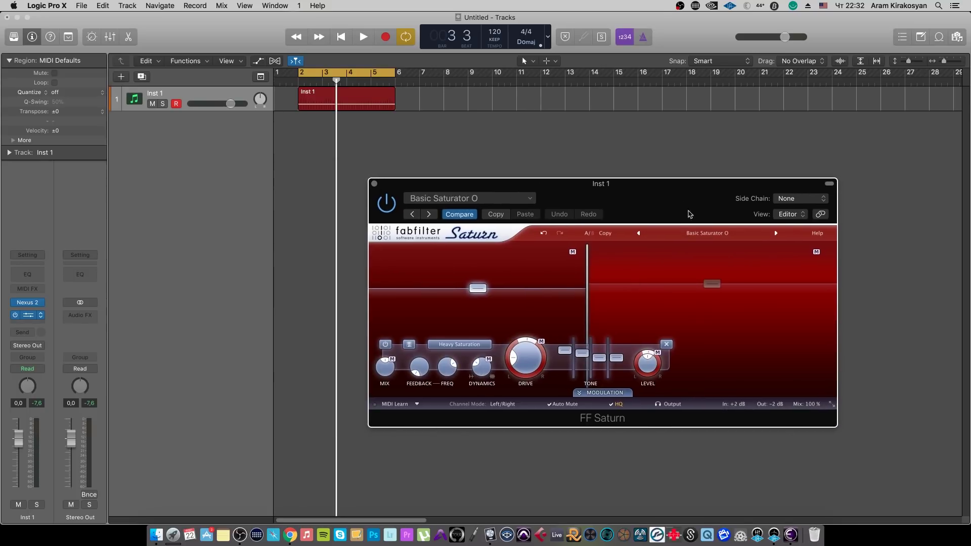
Set the Band 2 level of the Basic Saturator O preset to 0 dB
double_click(711, 288)
text(0)
key(Return)
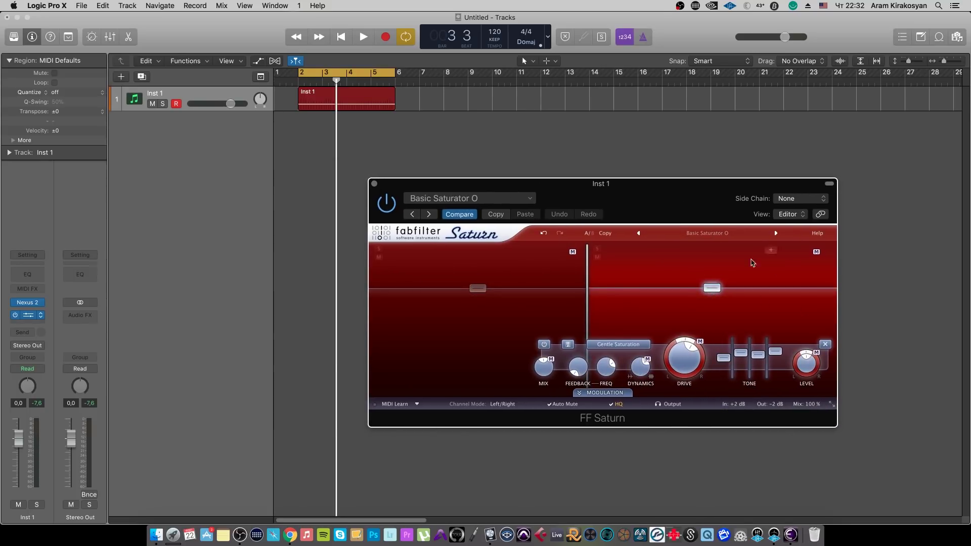
Play the looped region to compare the sound with the saturator bypassed and active, and close the plug-in window
key(space)
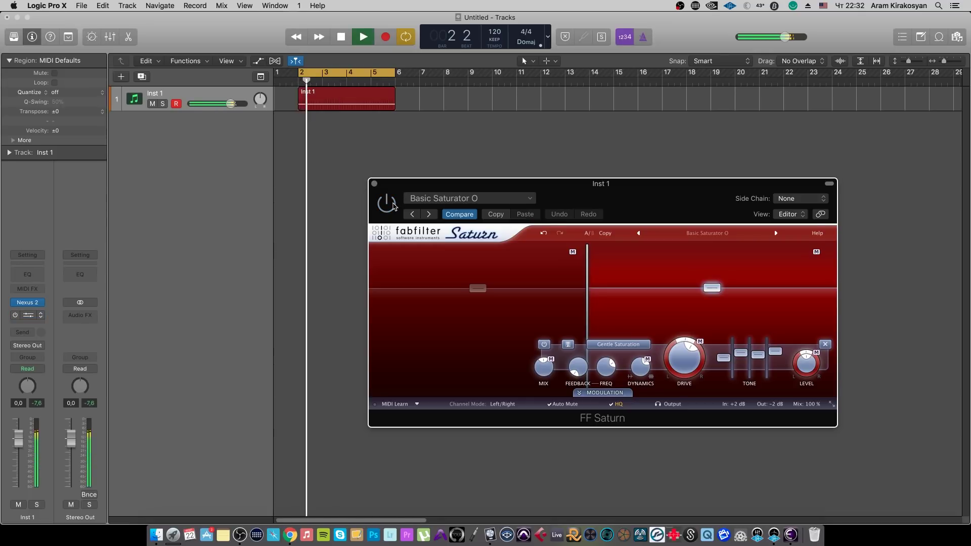
click(375, 184)
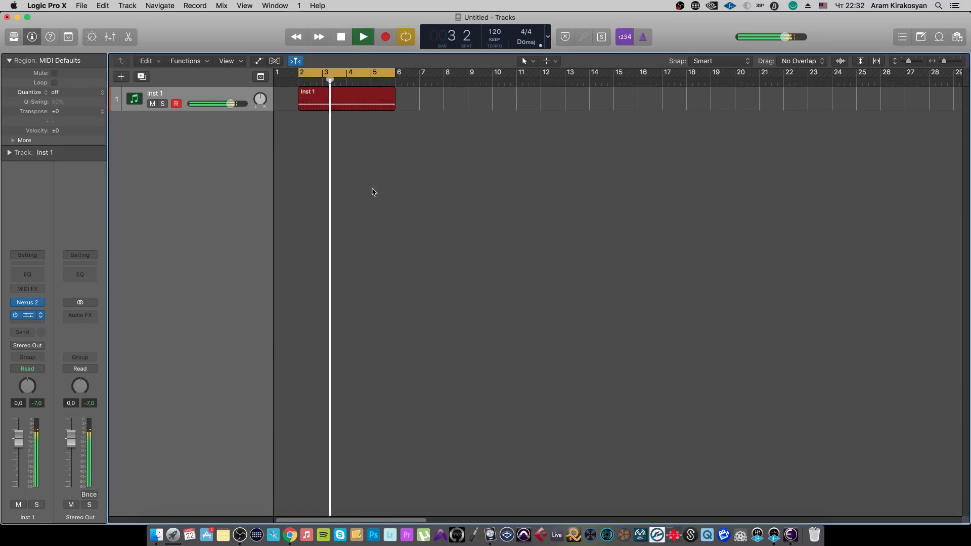
key(space)
Duplicate FF Saturn into a second insert slot on Inst 1 and load the FX preset Pad Accent O in the copy
drag(28, 322, 29, 324)
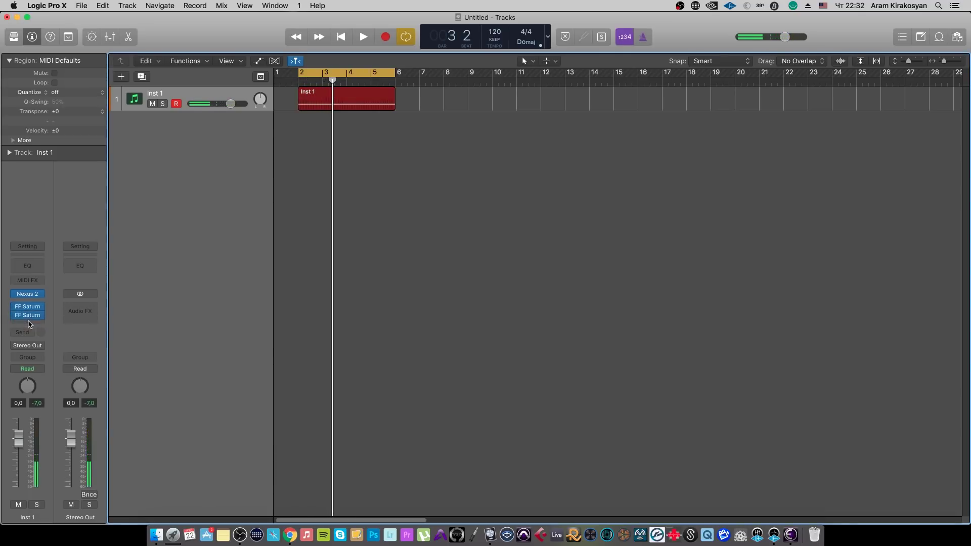
click(29, 317)
drag(343, 57, 548, 166)
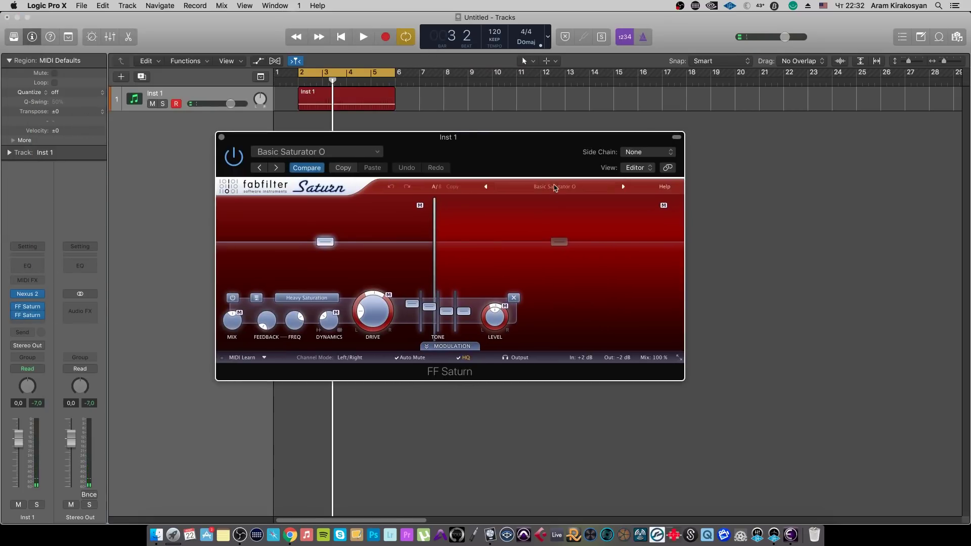
click(555, 186)
mouse_move(559, 227)
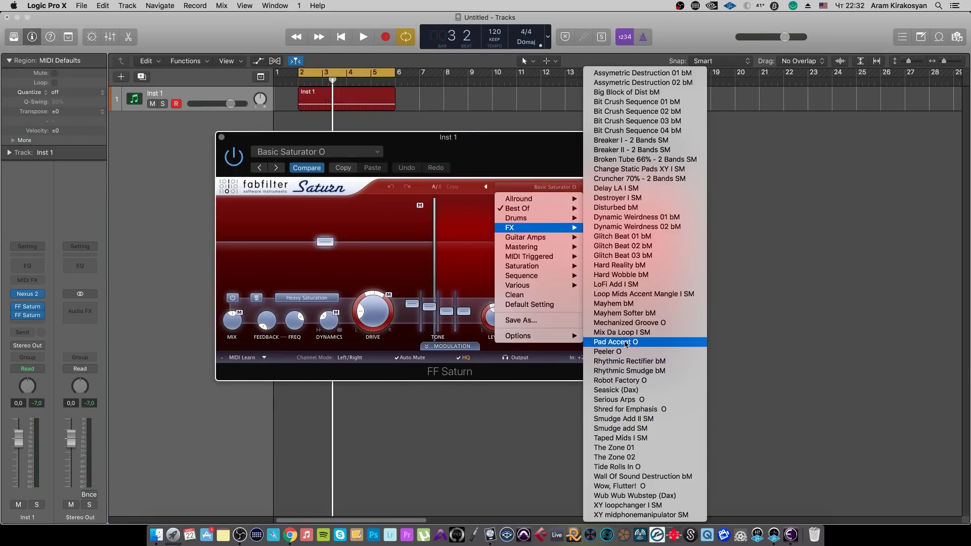
click(627, 343)
Set the second FF Saturn's Band 2 level to 0 dB and its overall Mix to 76% while auditioning the loop
double_click(643, 305)
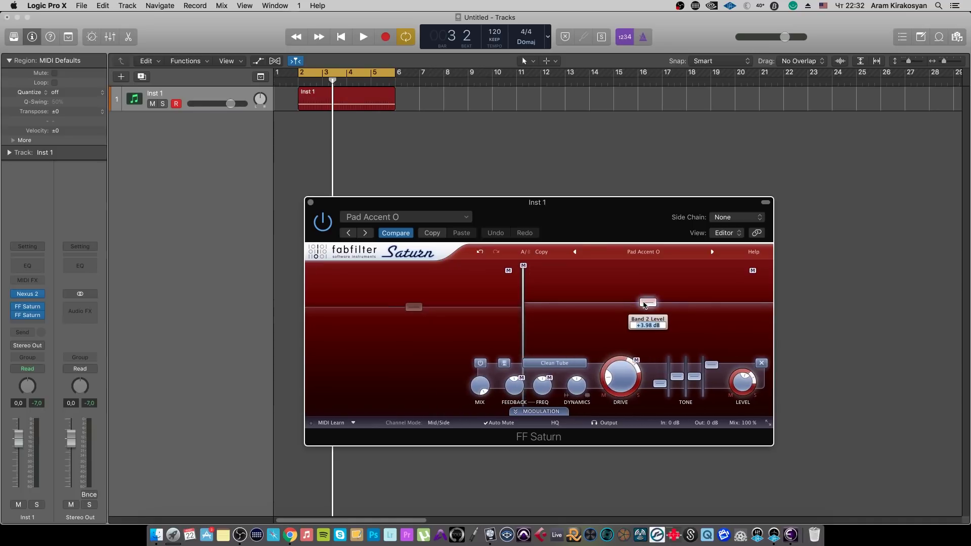
key(Return)
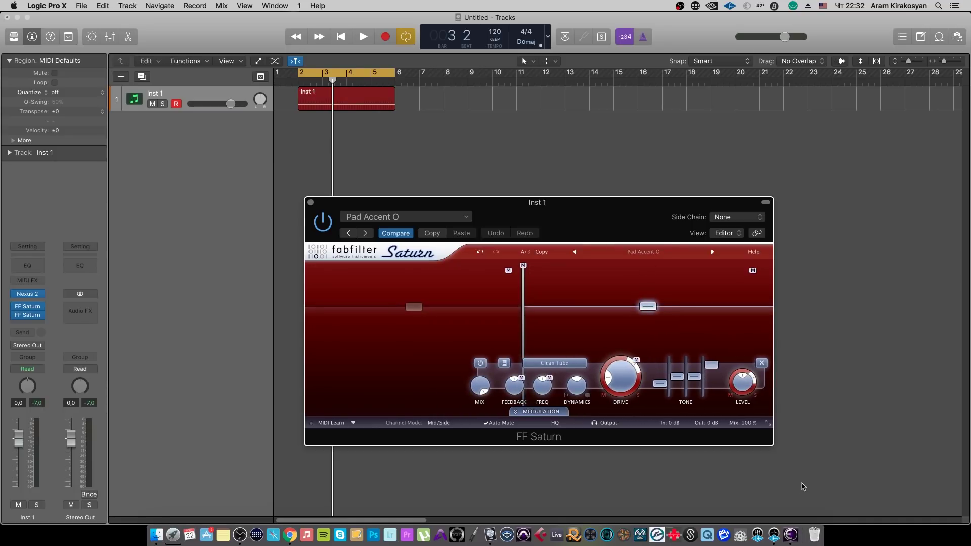
drag(742, 410, 707, 532)
key(space)
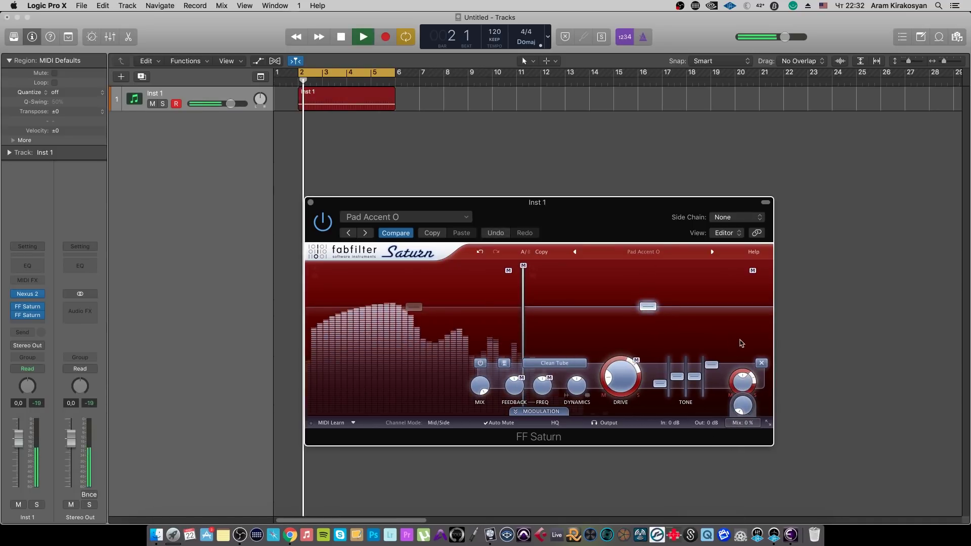
drag(743, 409, 798, 316)
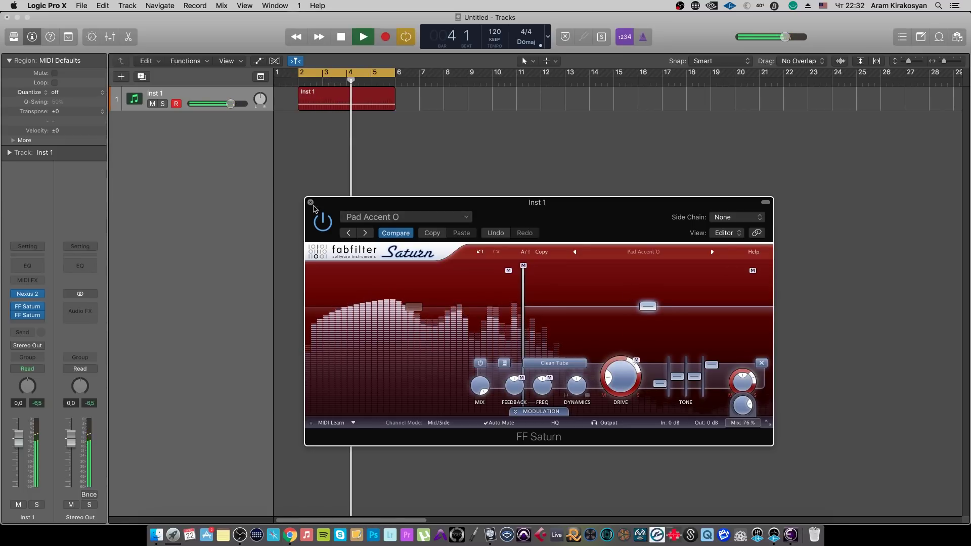
click(19, 313)
key(space)
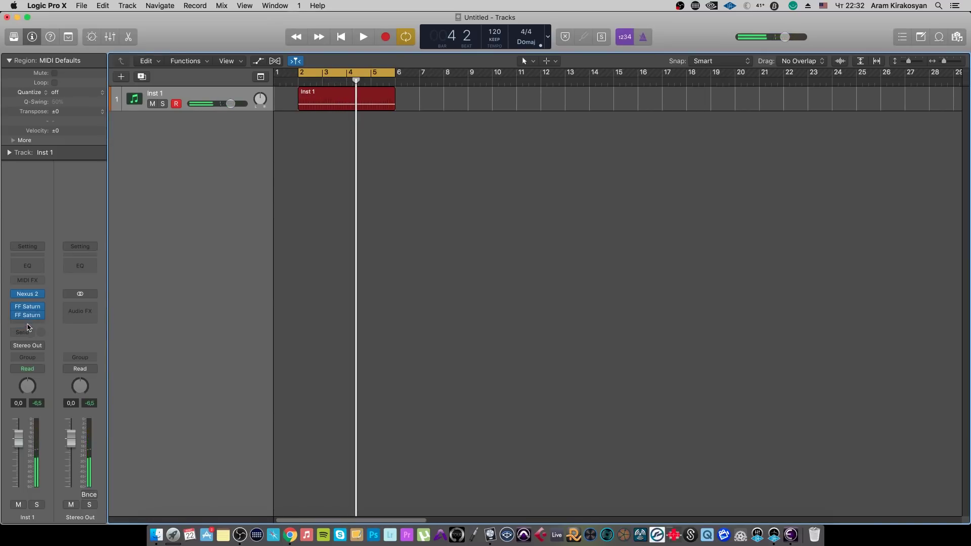
Duplicate FF Saturn into a third insert slot on Inst 1 and load the FX preset LoFi Add I SM in the copy
drag(31, 322, 30, 319)
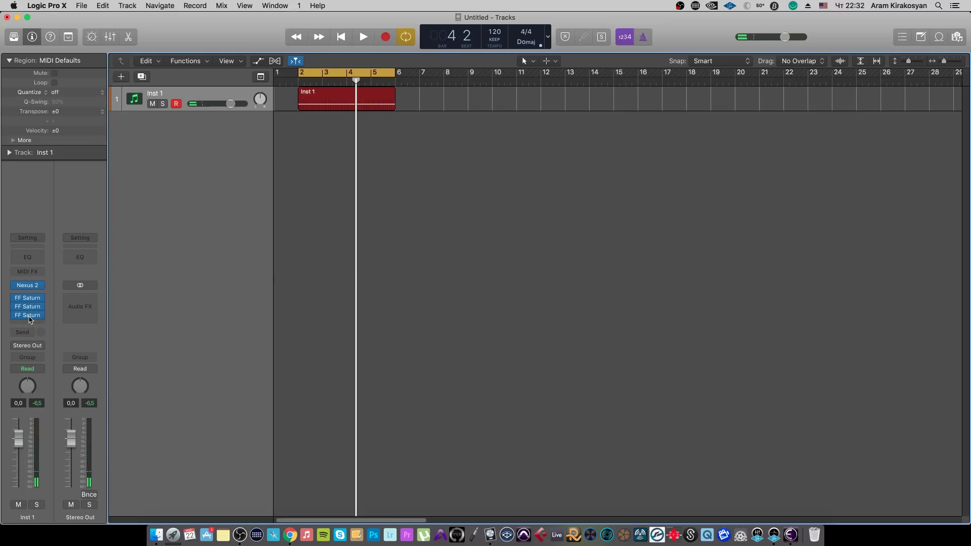
click(31, 319)
drag(243, 23, 360, 88)
click(462, 142)
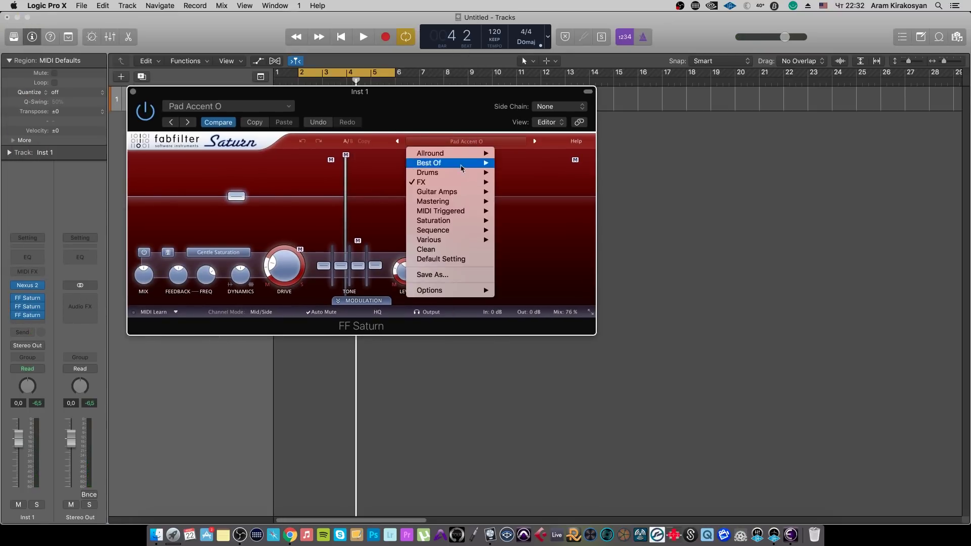
mouse_move(453, 183)
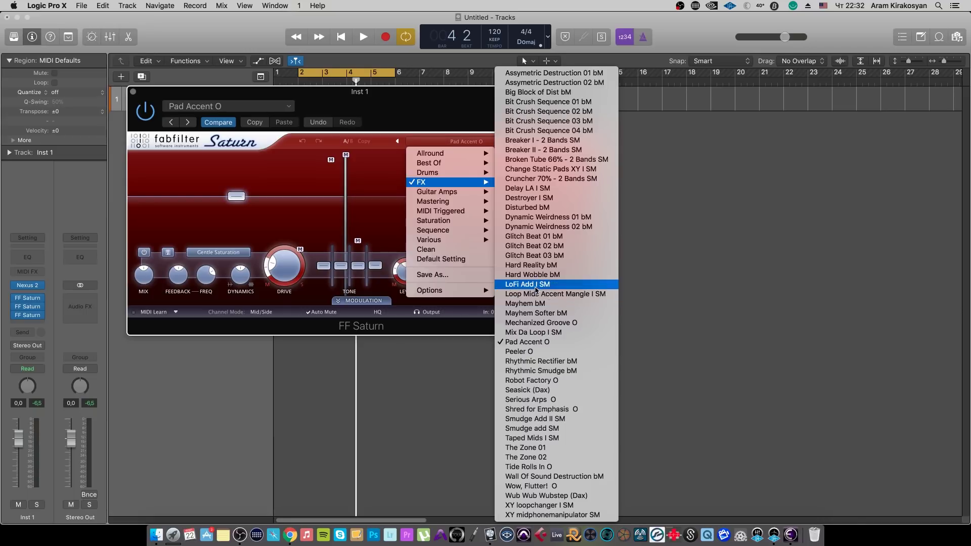
click(536, 285)
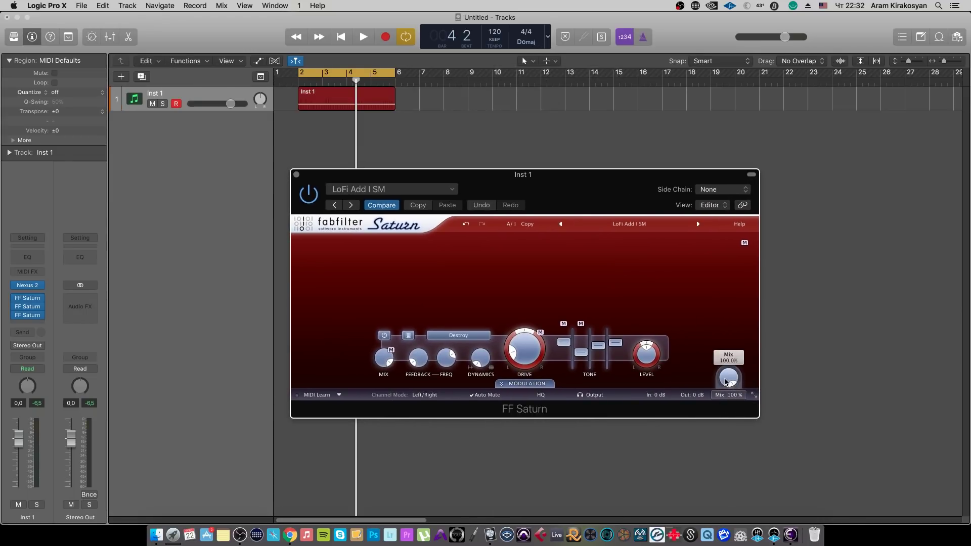
Lower the overall Mix of the LoFi Add I SM instance to 0%, and raise it to about 6% while the loop plays
drag(729, 383, 692, 526)
key(space)
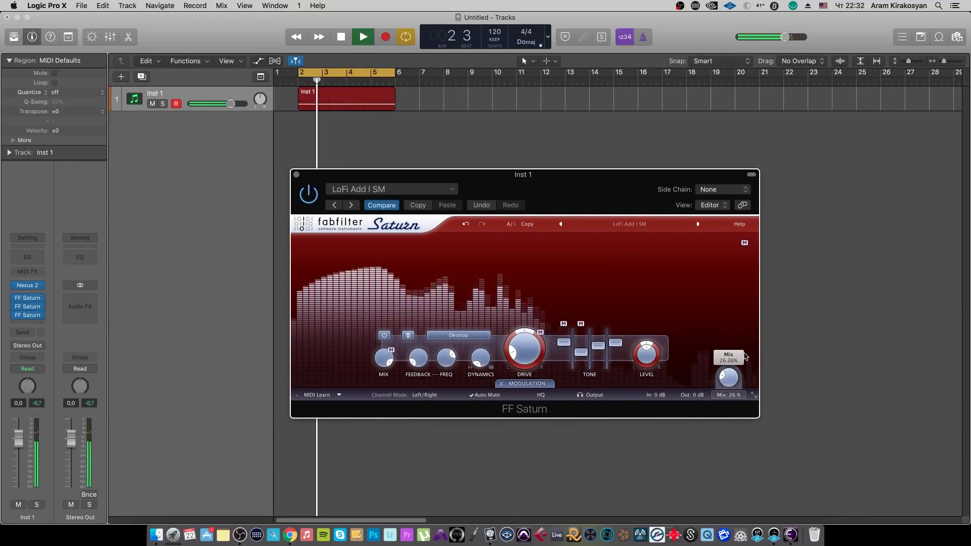
drag(729, 379, 725, 368)
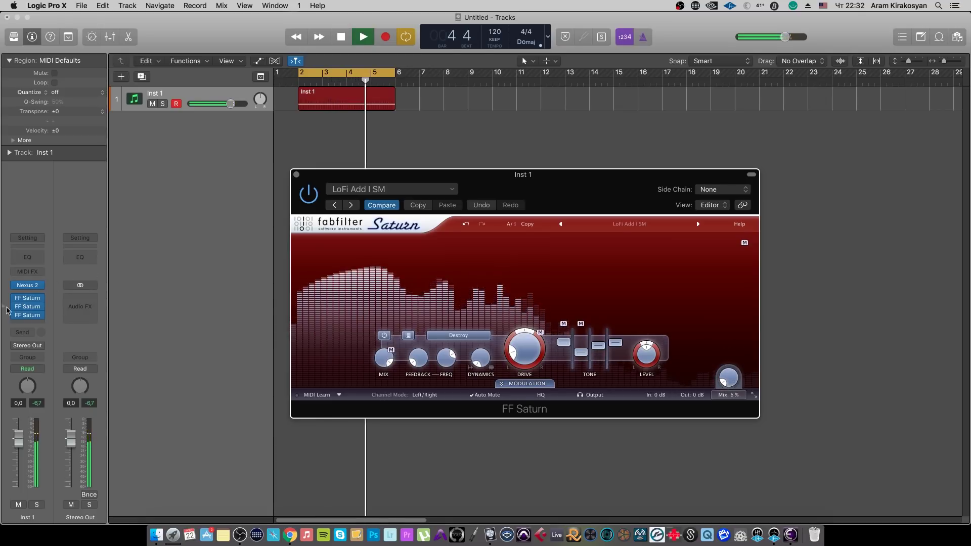
Compare the loop with all three FF Saturn inserts bypassed and active, and reduce the third one's overall Mix to 2%
drag(16, 299, 17, 316)
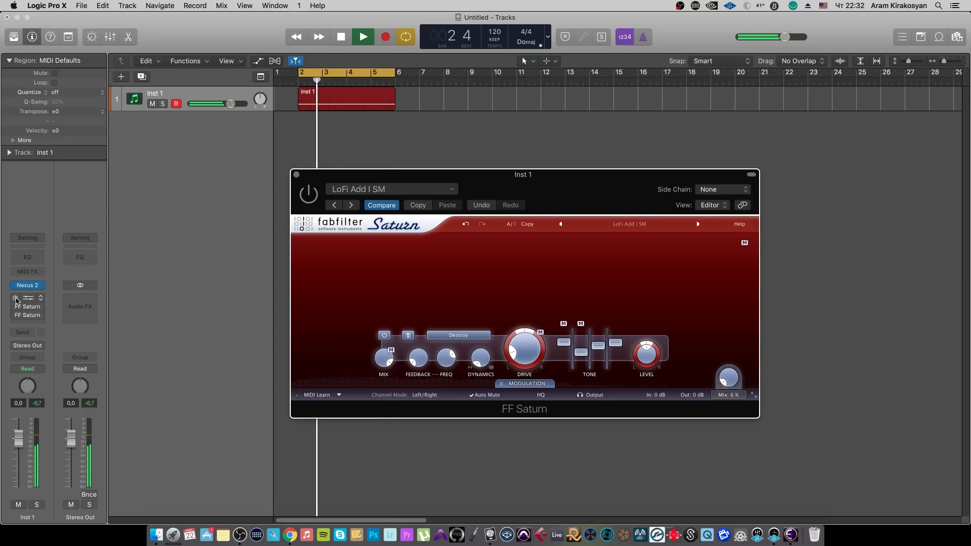
drag(16, 298, 15, 316)
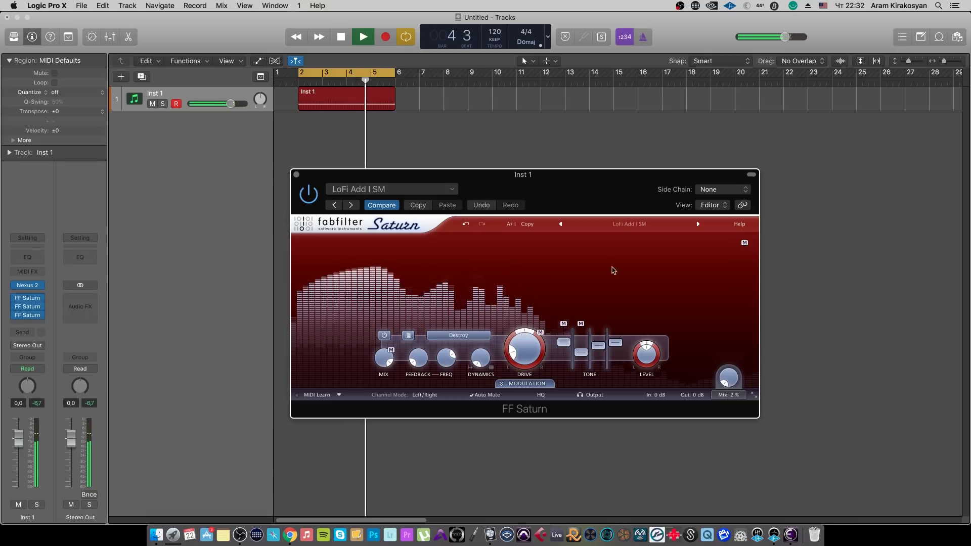
click(297, 175)
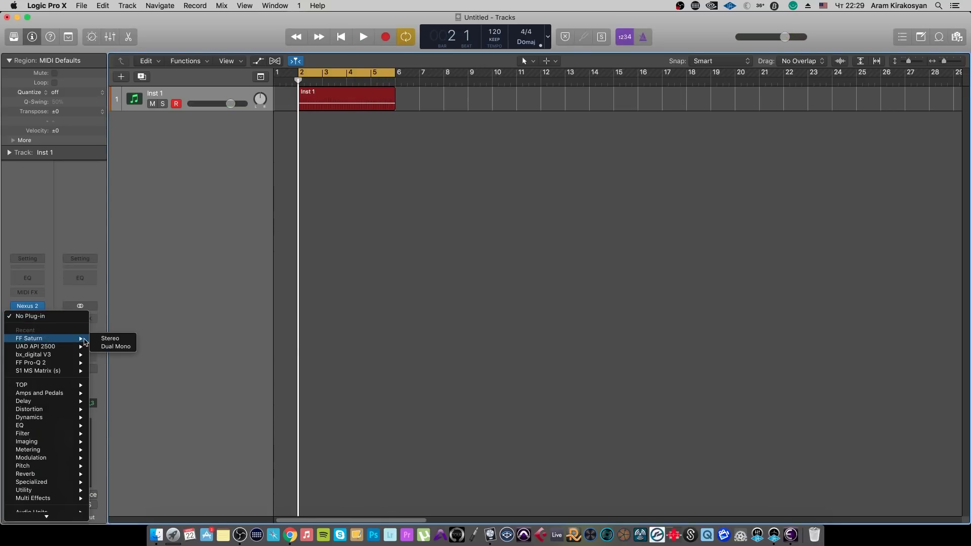
Insert FF Saturn in stereo on the Inst 1 channel and load the FX preset Pad Accent O
click(109, 339)
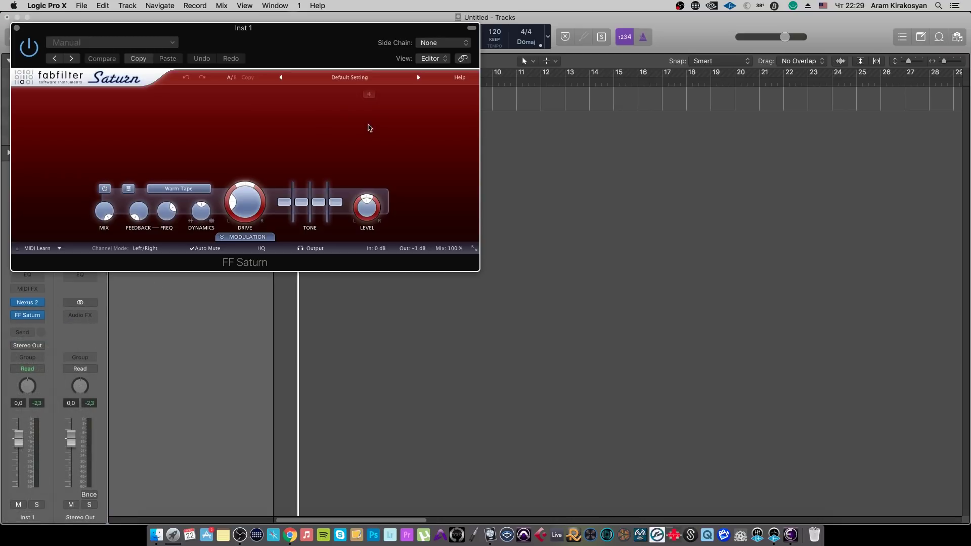
drag(361, 65, 724, 221)
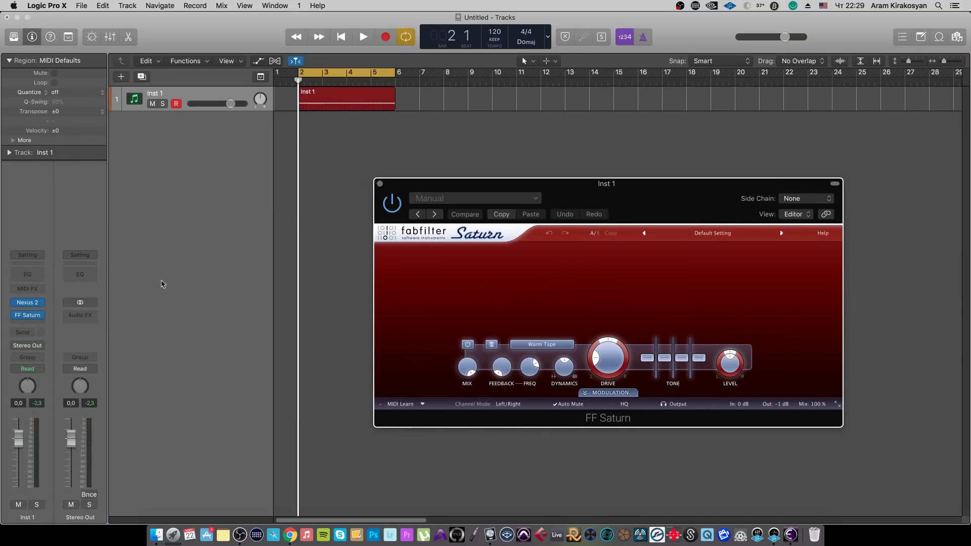
click(680, 233)
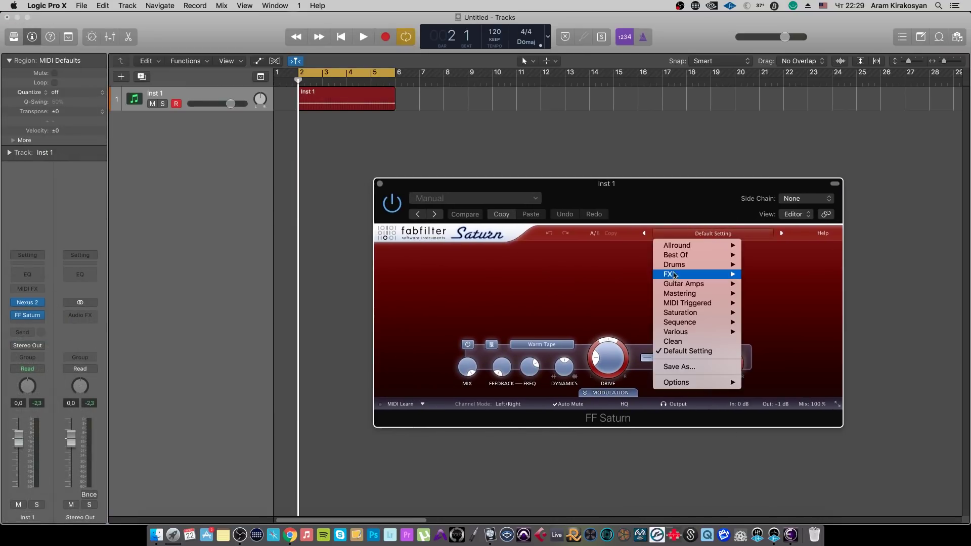
mouse_move(674, 275)
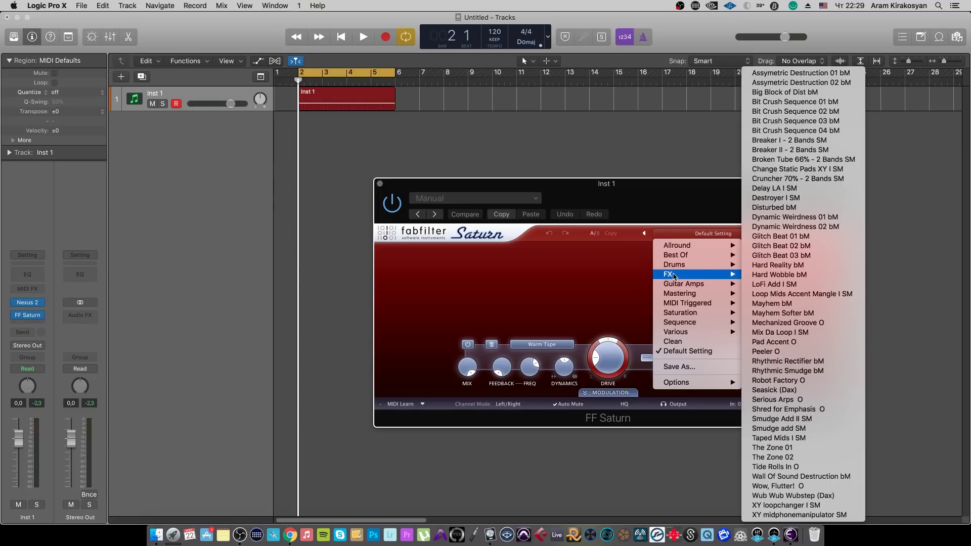
click(773, 342)
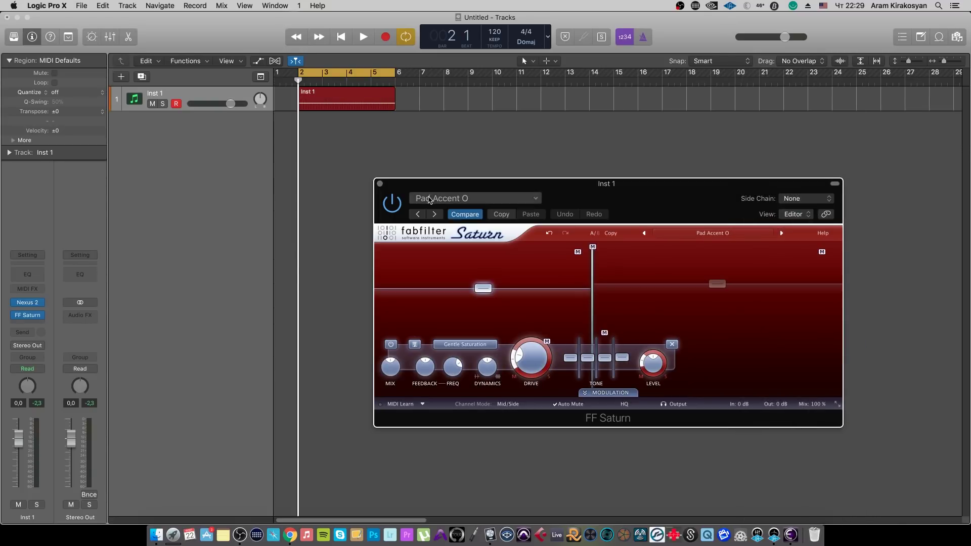
Set FF Saturn's overall Mix to 0% and its Band 2 level to 0 dB
mouse_move(815, 405)
drag(812, 388, 809, 531)
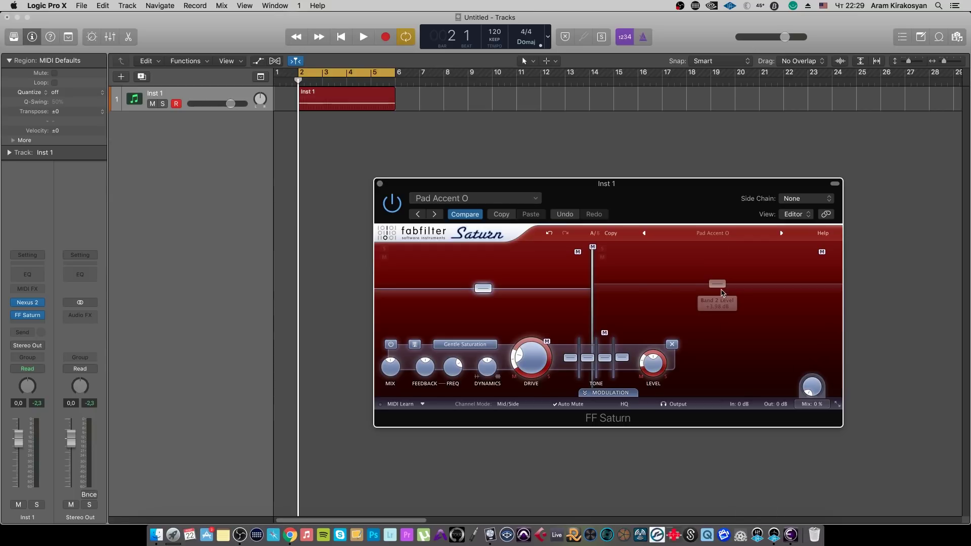
click(722, 290)
text(0)
key(Return)
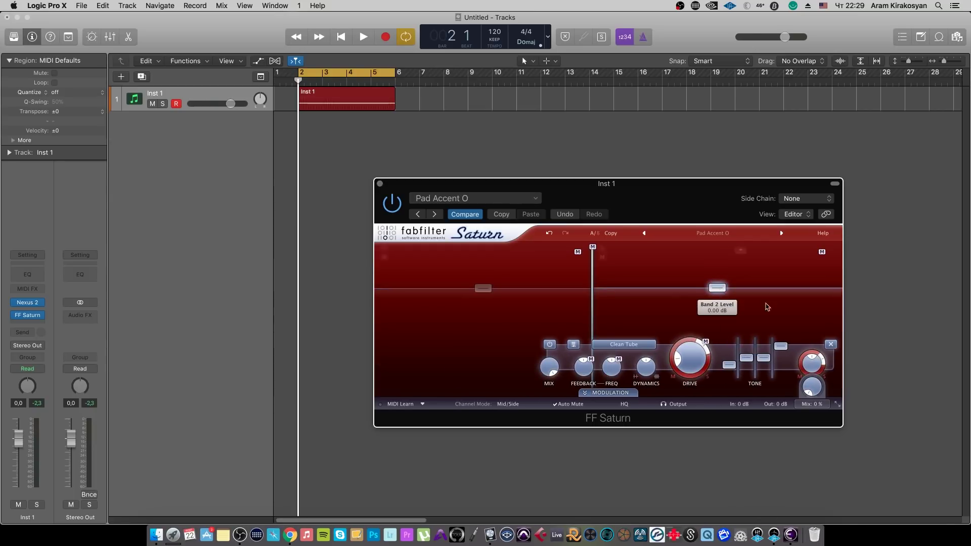
Play the loop and bring FF Saturn's overall Mix up to about 41%
mouse_move(810, 388)
key(space)
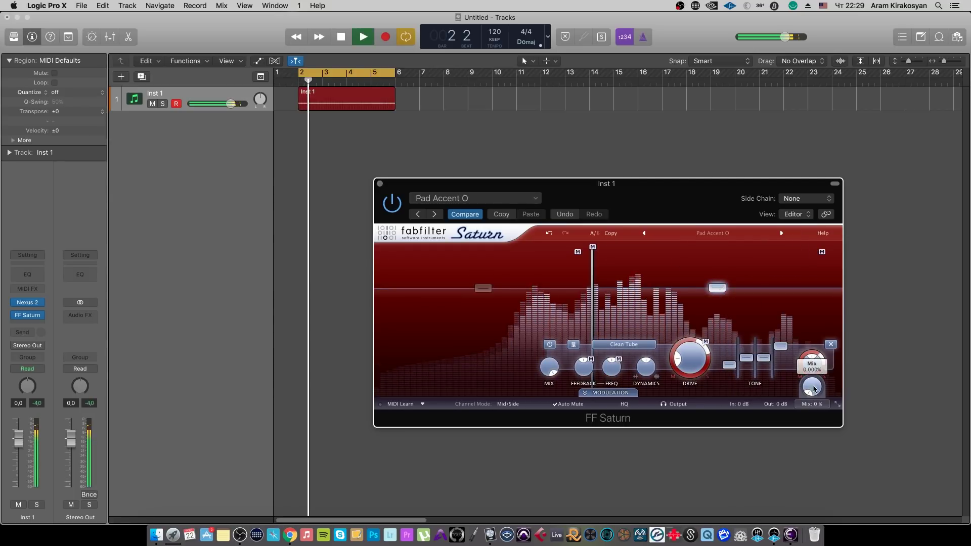
drag(811, 389, 849, 334)
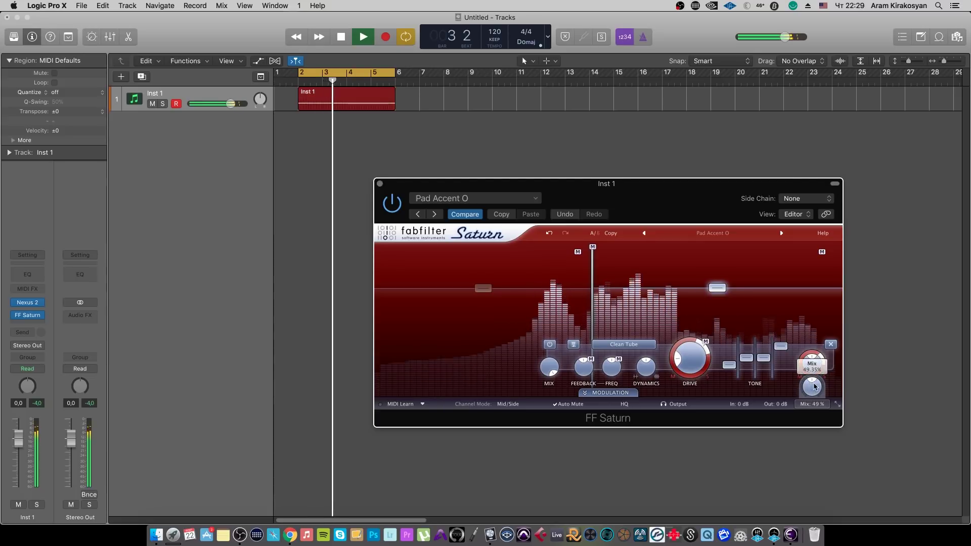
drag(810, 388, 809, 399)
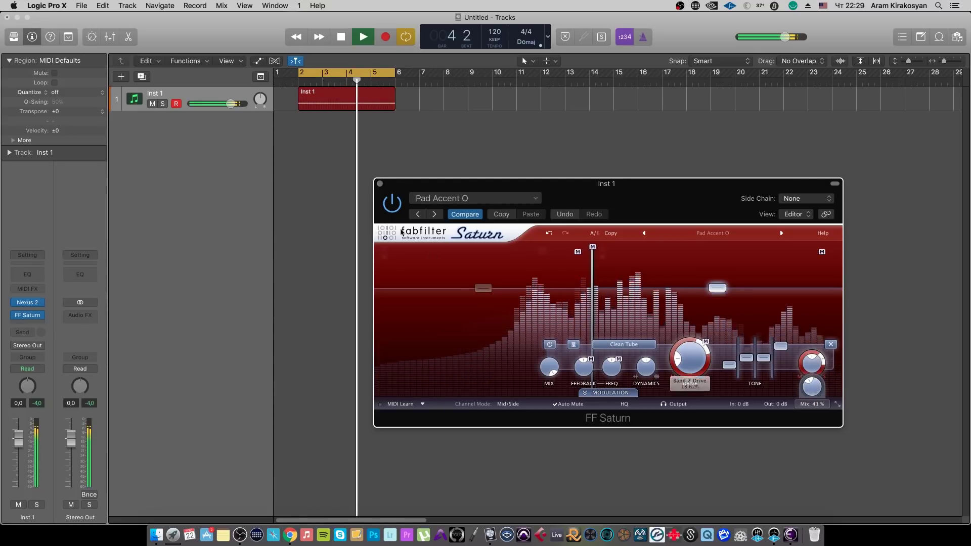
Stop playback and duplicate the FF Saturn insert on the Inst 1 channel, with the copy's window open
key(space)
click(379, 184)
drag(23, 326, 29, 320)
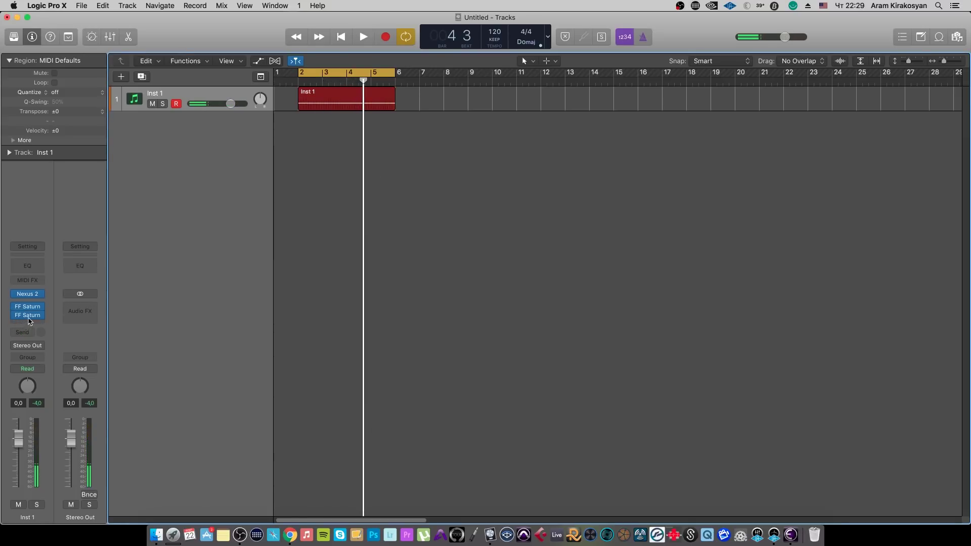
drag(314, 37, 502, 215)
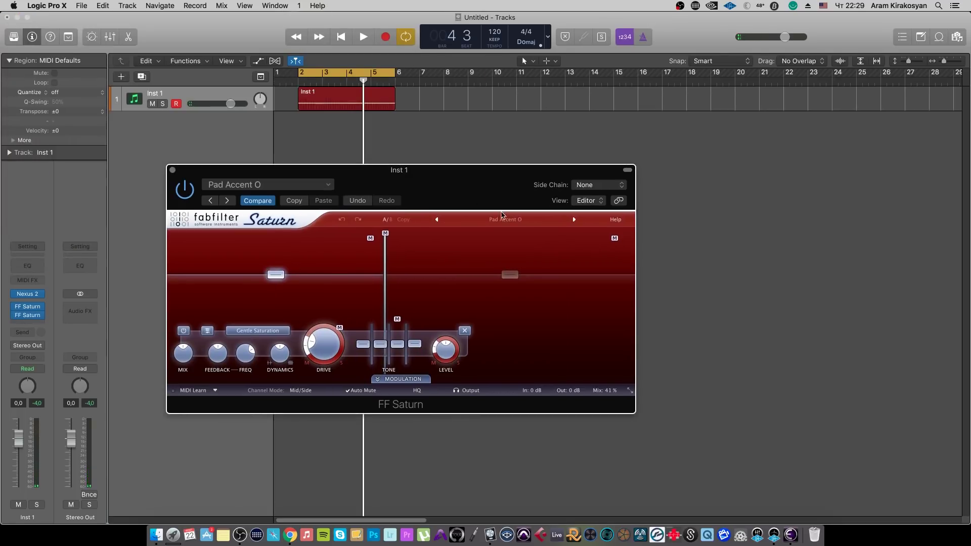
Load the Allround Saturation preset Faster Master O in the second FF Saturn
click(518, 225)
mouse_move(521, 231)
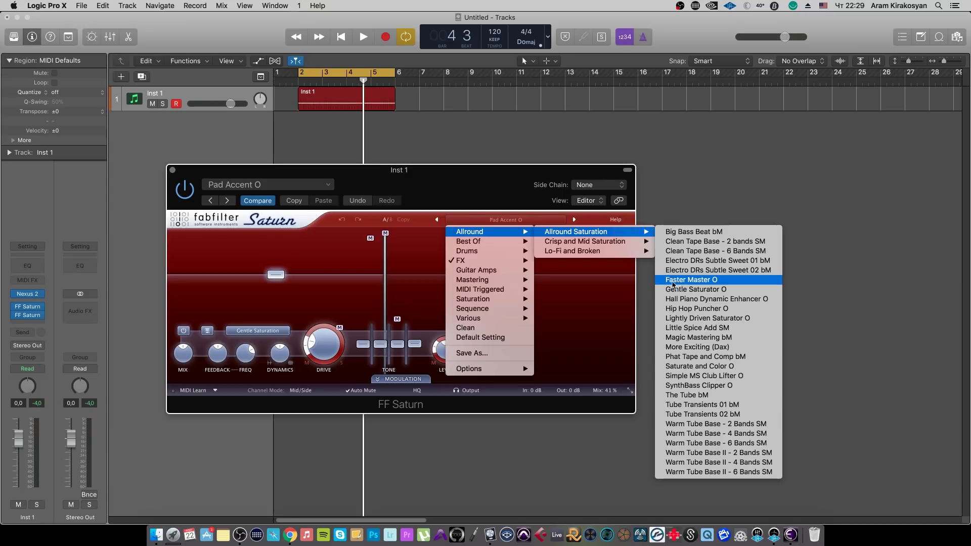
click(673, 281)
Set FF Saturn's Band 2 Drive to 0% and select Band 3
drag(568, 378, 541, 531)
click(582, 301)
drag(582, 373, 548, 459)
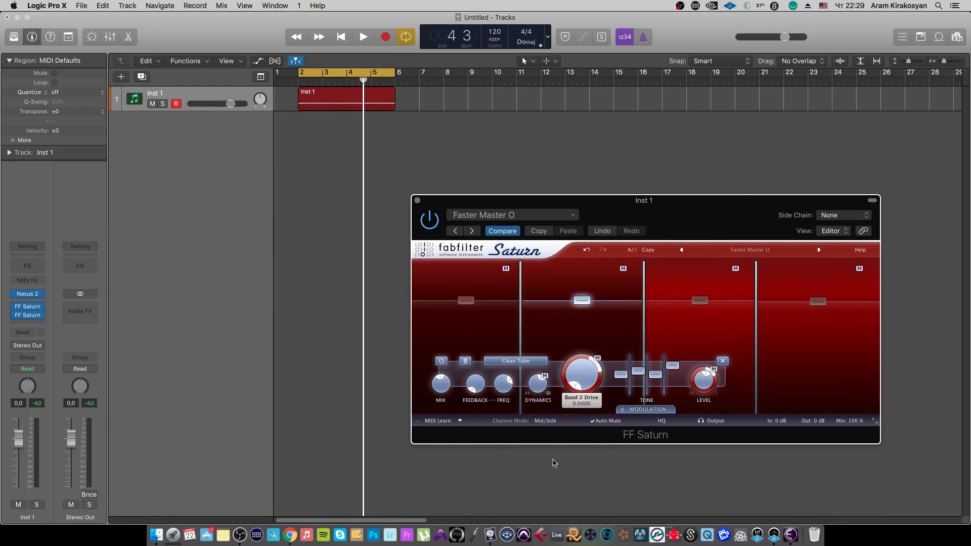
click(703, 340)
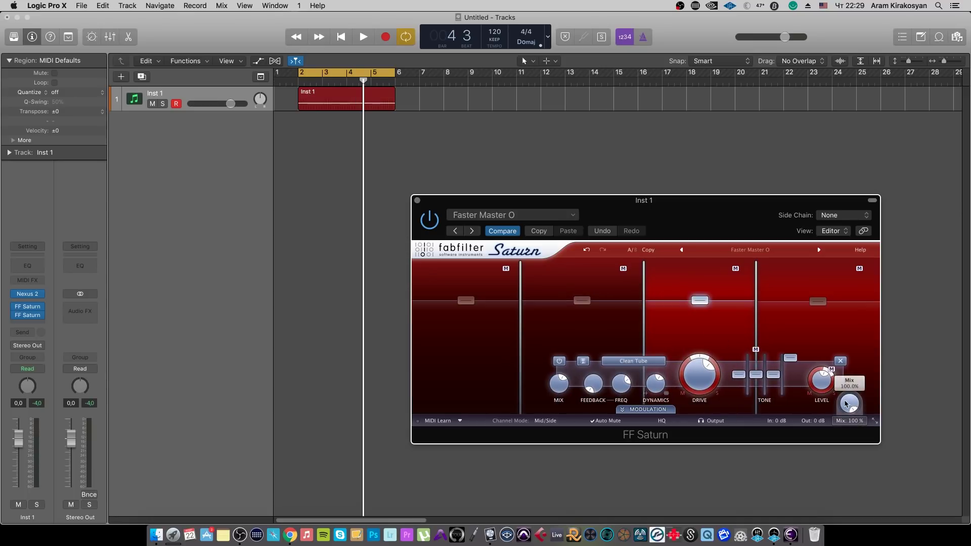
Play the loop with FF Saturn's overall Mix brought to about 36%, and compare it with both inserts bypassed
drag(845, 403, 789, 511)
key(space)
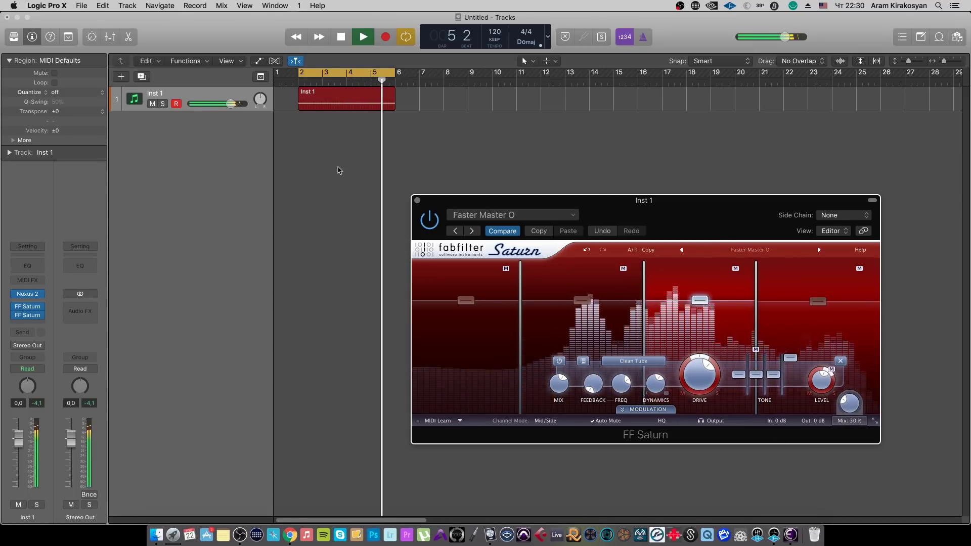
mouse_move(842, 404)
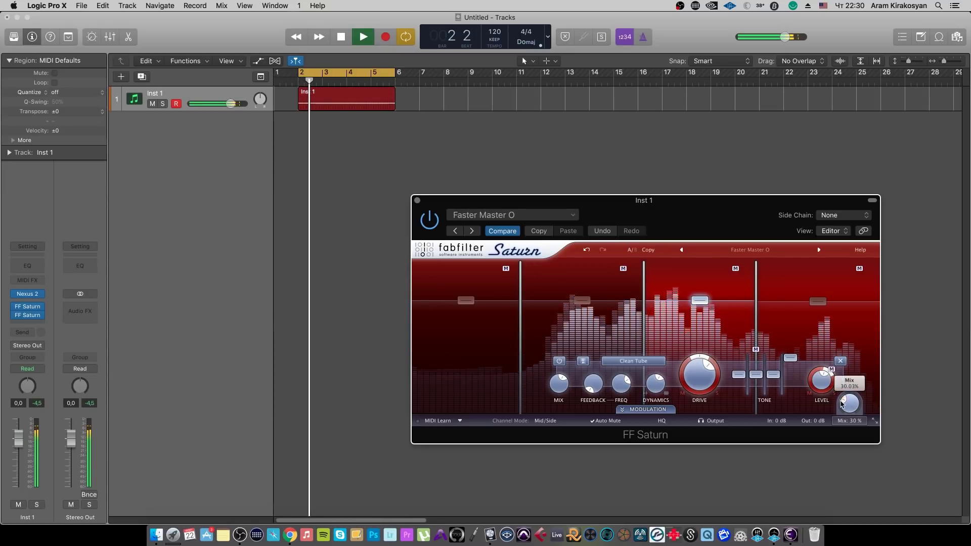
drag(842, 405, 842, 395)
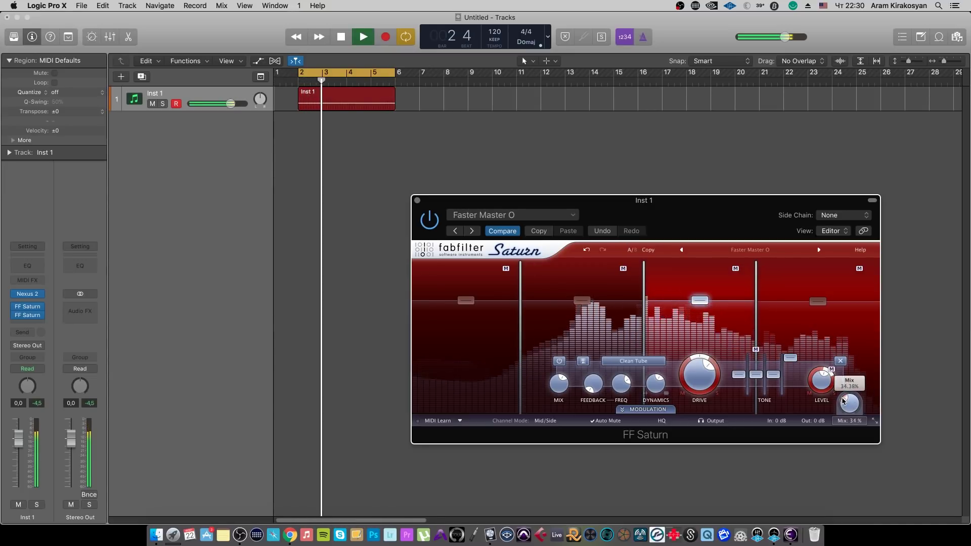
click(15, 307)
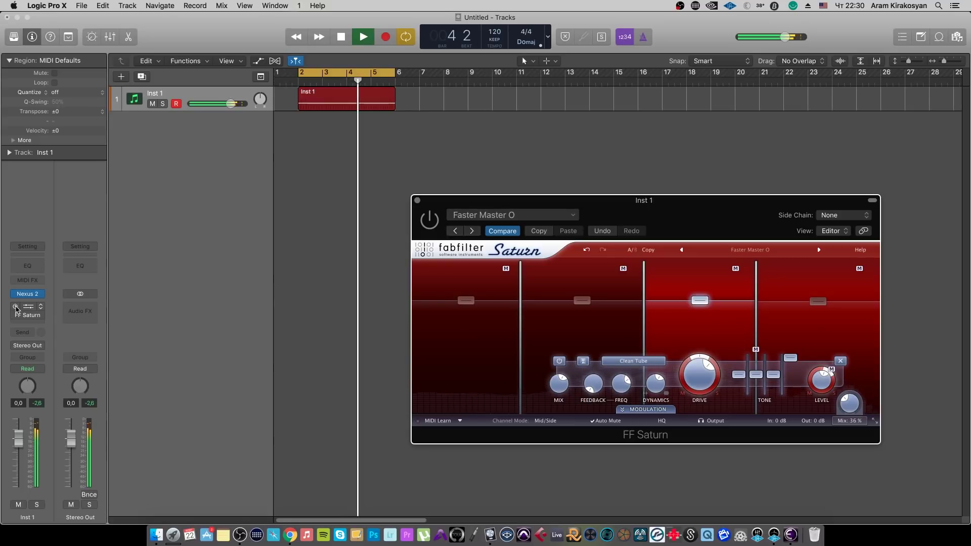
click(15, 308)
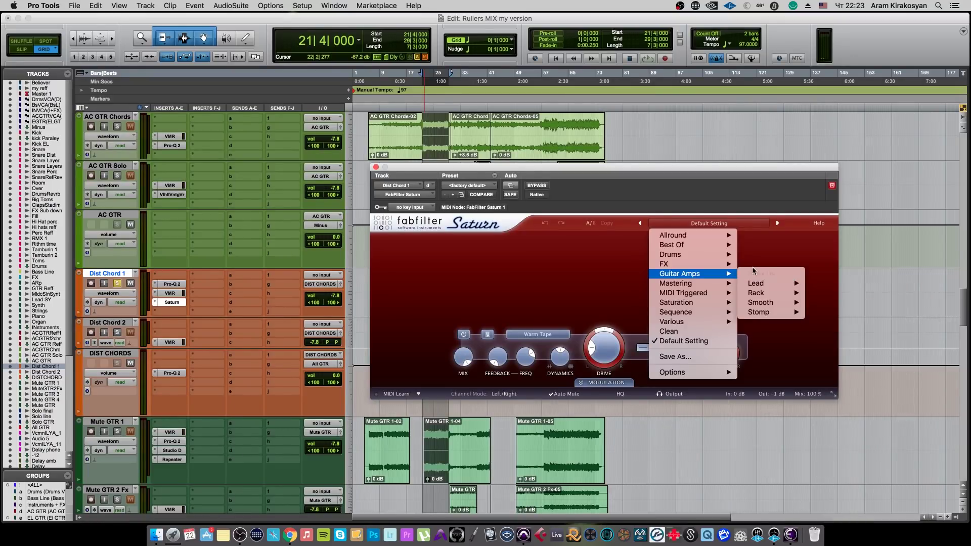
In Pro Tools, load the Guitar Amps Rack preset Dream Scape bM in Saturn on the Dist Chord 1 track
mouse_move(718, 235)
mouse_move(790, 236)
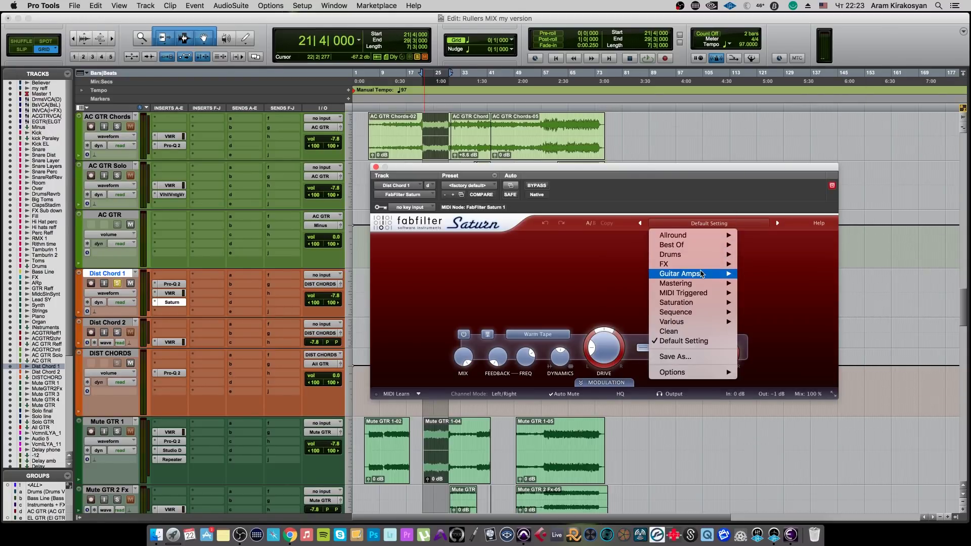
mouse_move(701, 274)
mouse_move(777, 278)
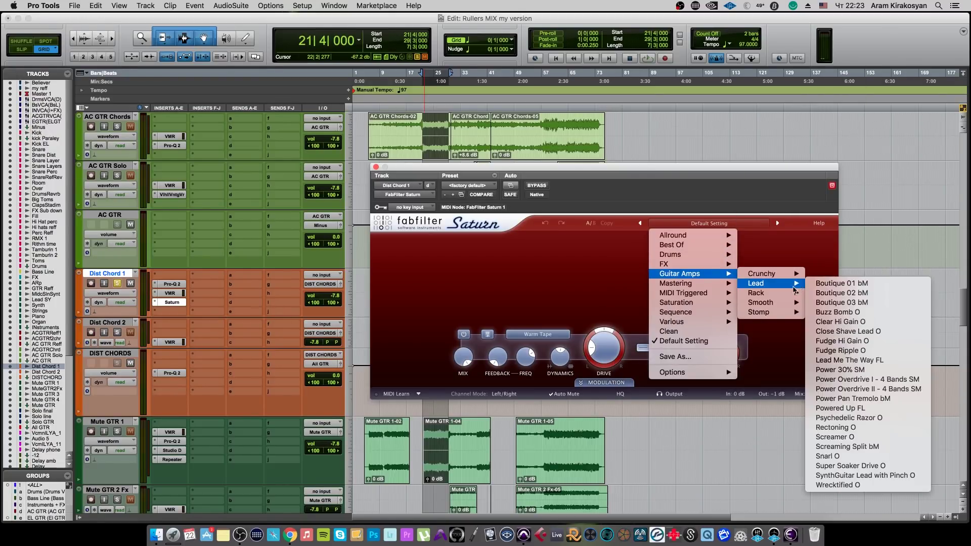
mouse_move(792, 295)
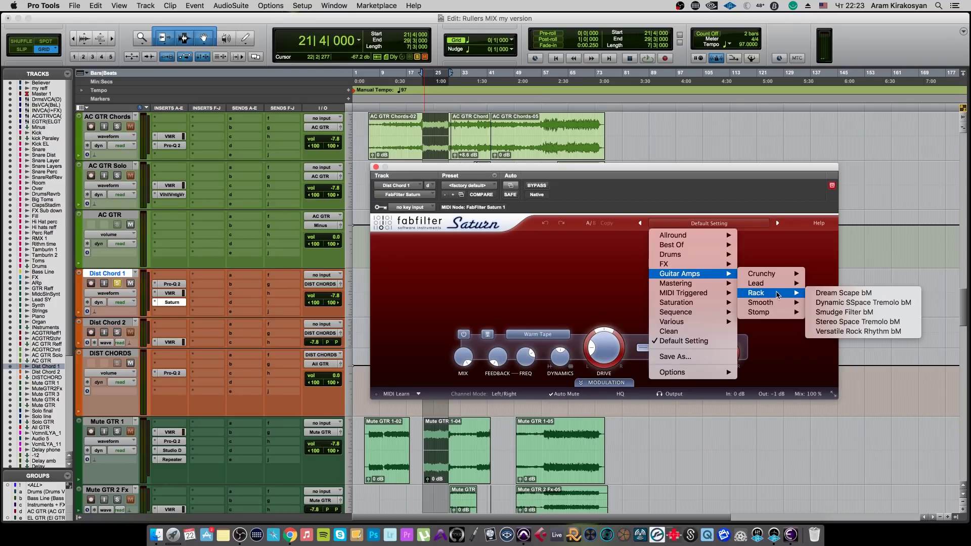
click(829, 293)
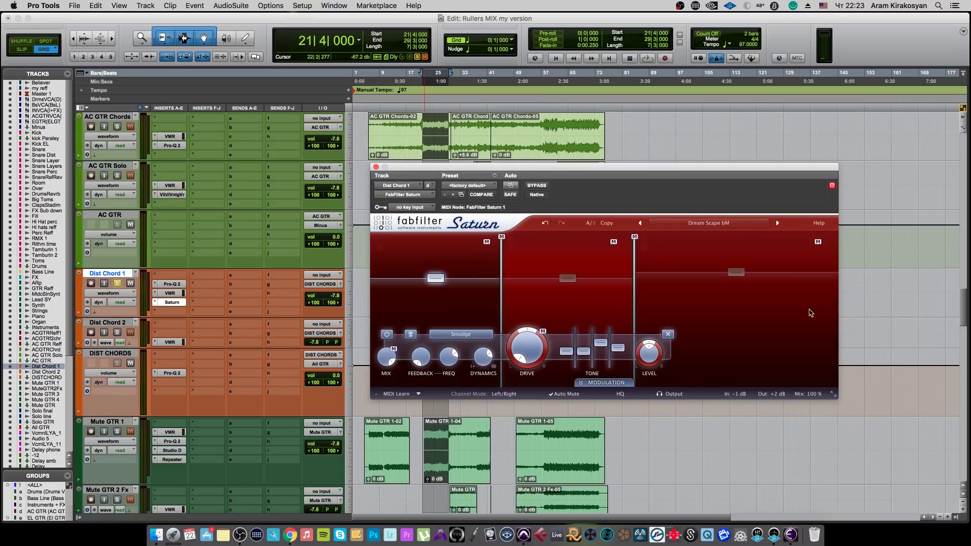
Set Band 3's level to about -2.33 dB and raise the overall Mix from 0% to about 66% during playback
drag(739, 277, 738, 285)
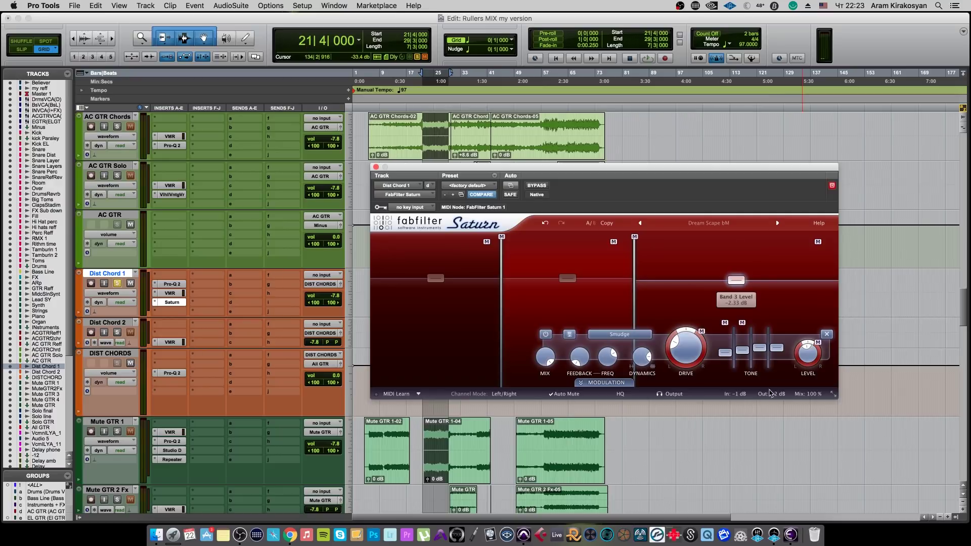
drag(808, 400, 807, 506)
key(space)
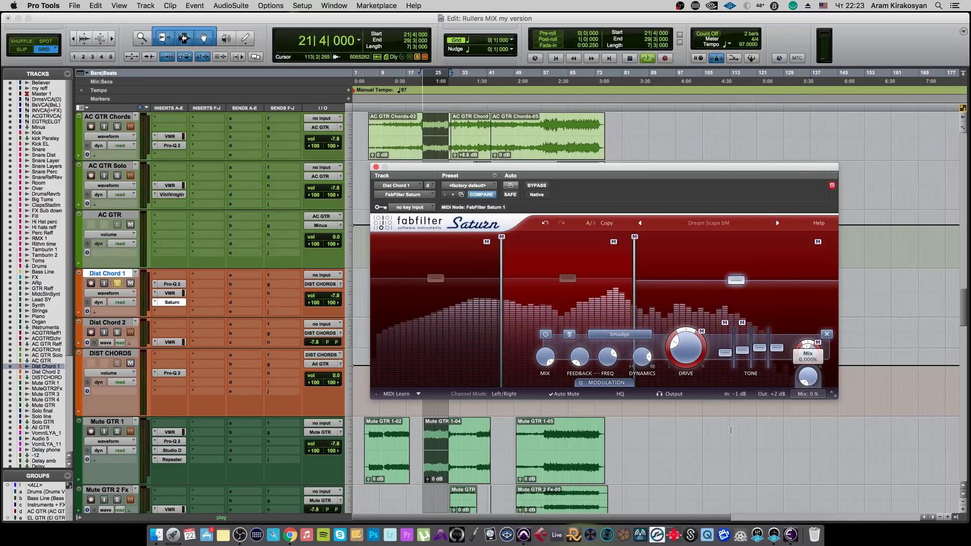
drag(756, 390, 832, 341)
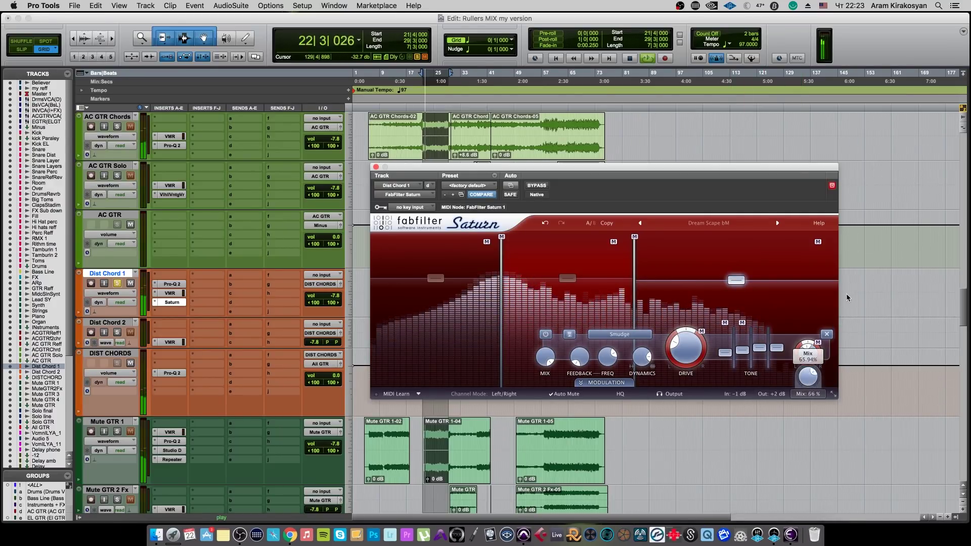
Advance to the preset Versatile Rock Rhythm bM and reduce its overall Mix to about 32%, comparing against bypass
click(778, 224)
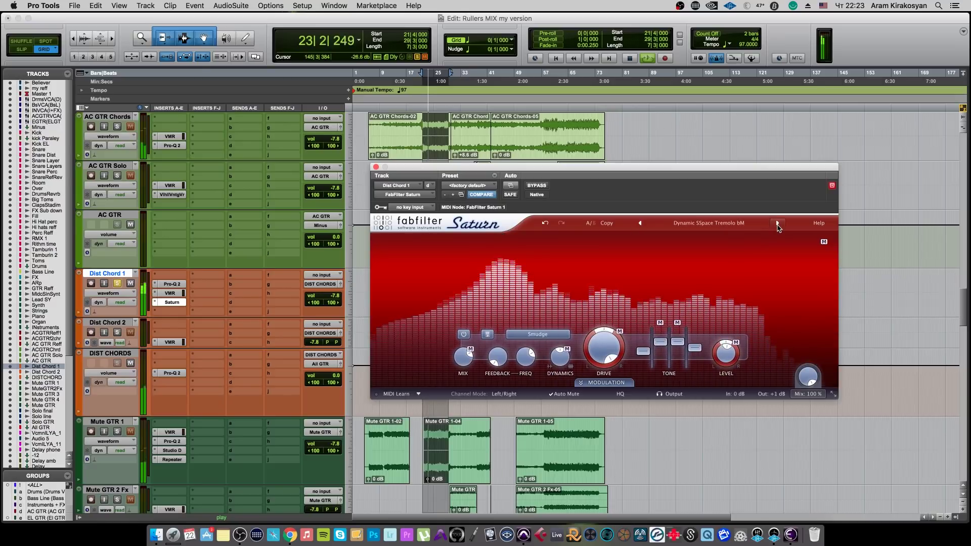
click(777, 224)
click(777, 224)
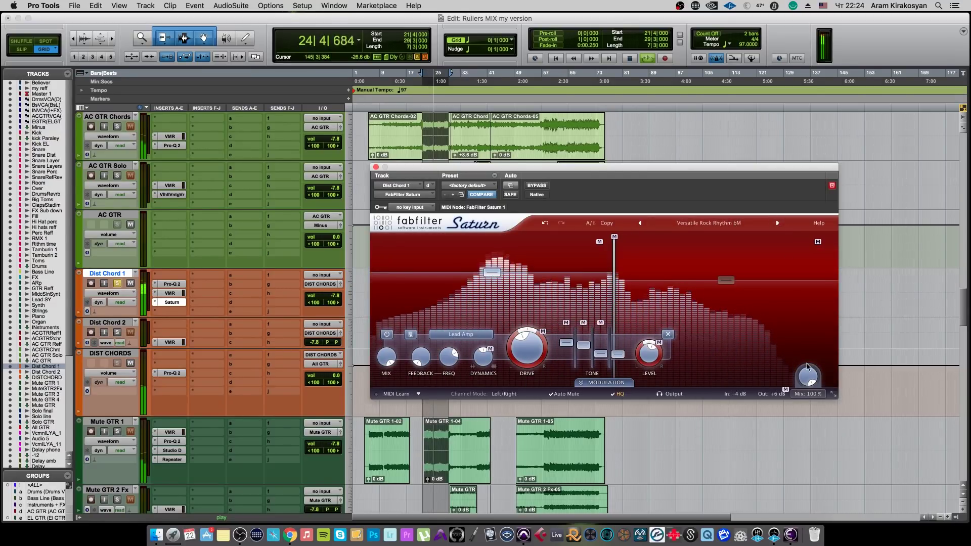
drag(808, 366, 795, 370)
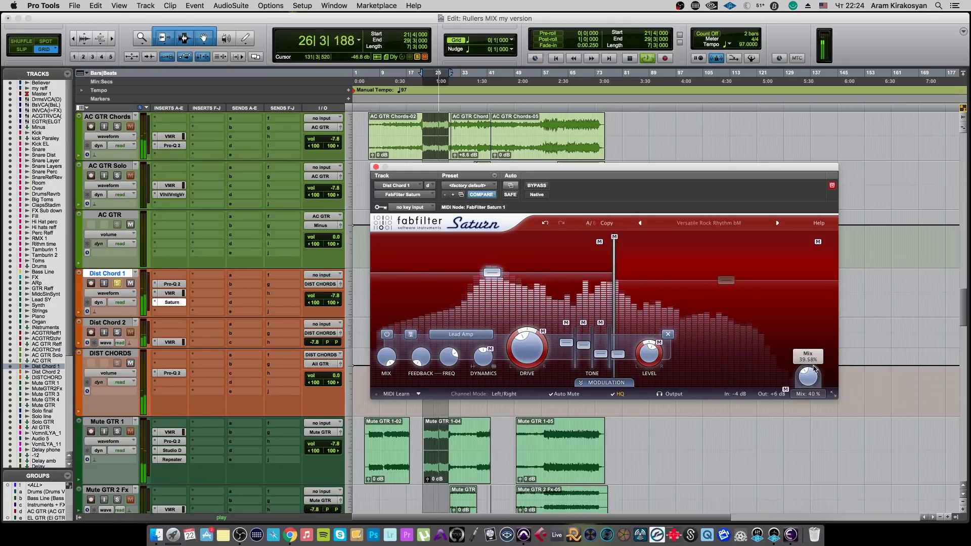
click(536, 186)
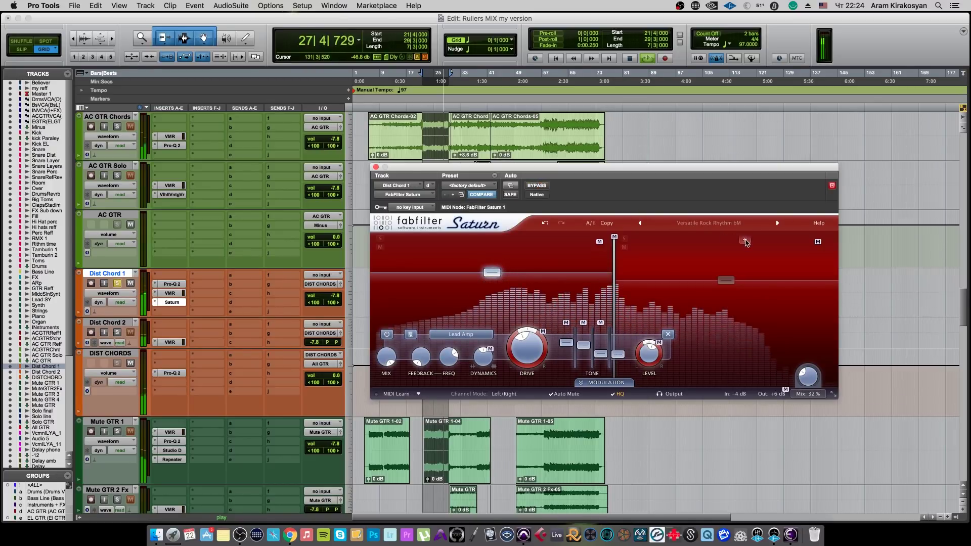
Audition the following guitar amp presets, from Acoustic Picking Spicer I SM through the Clean Tube amps to Saturator I SM
click(777, 224)
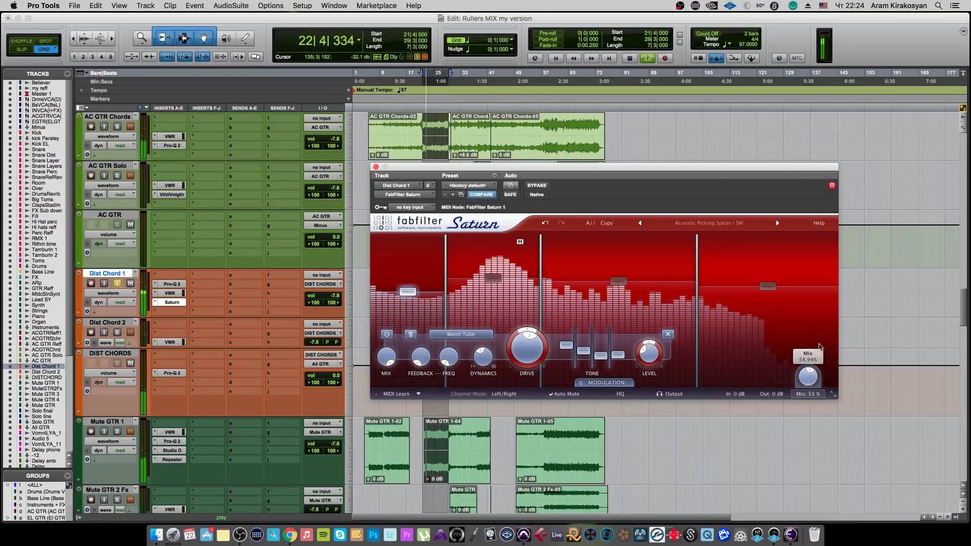
click(777, 224)
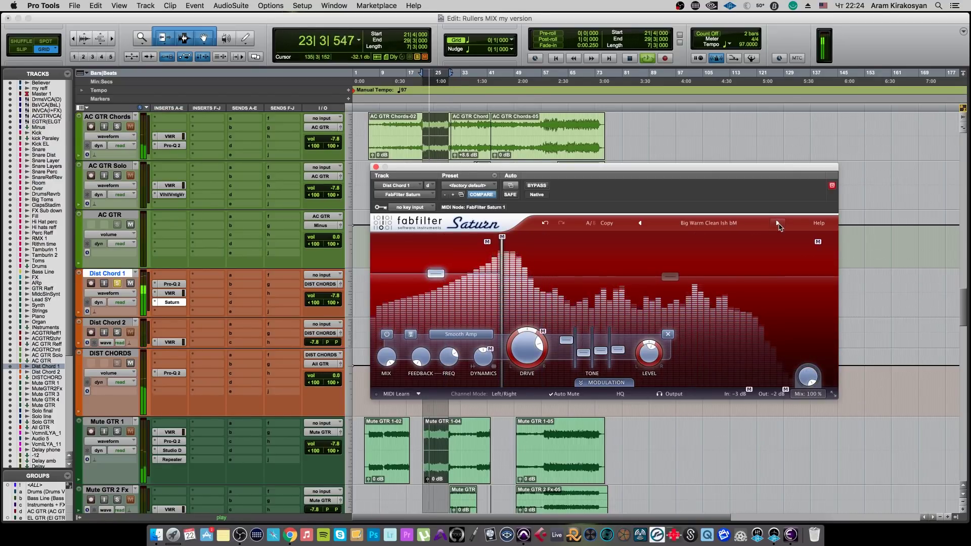
click(777, 224)
click(777, 223)
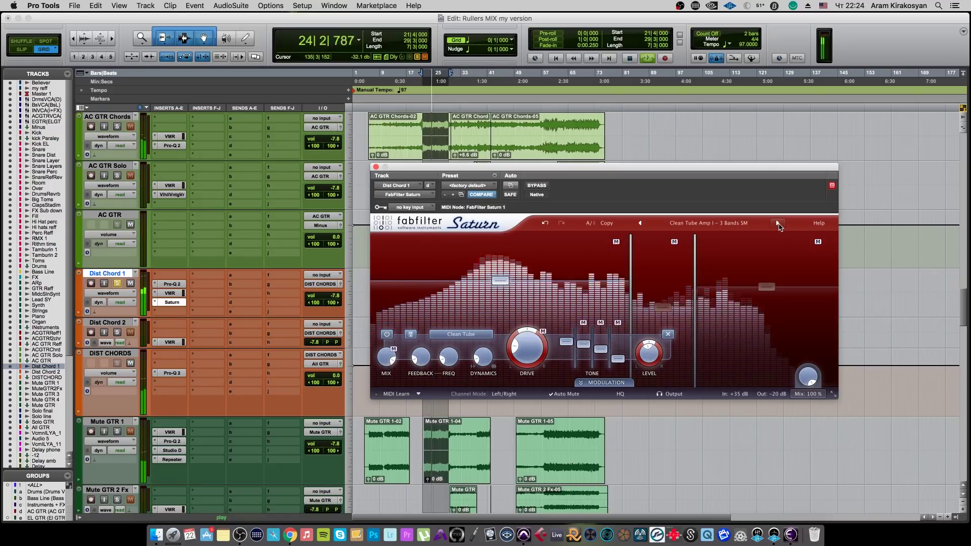
click(778, 224)
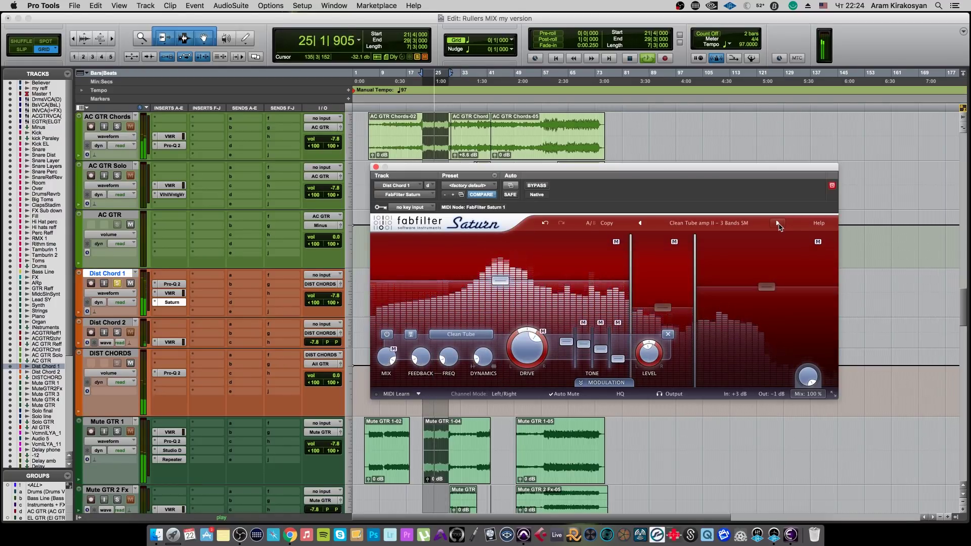
click(701, 224)
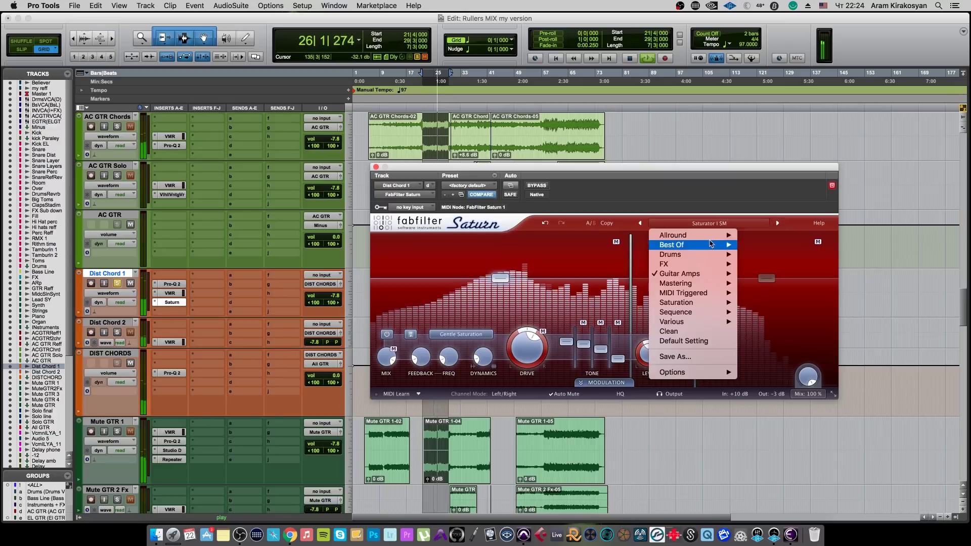
click(807, 324)
Reduce Saturn's overall Mix to 10%, compare the guitar with the plug-in bypassed, and stop playback
mouse_move(809, 371)
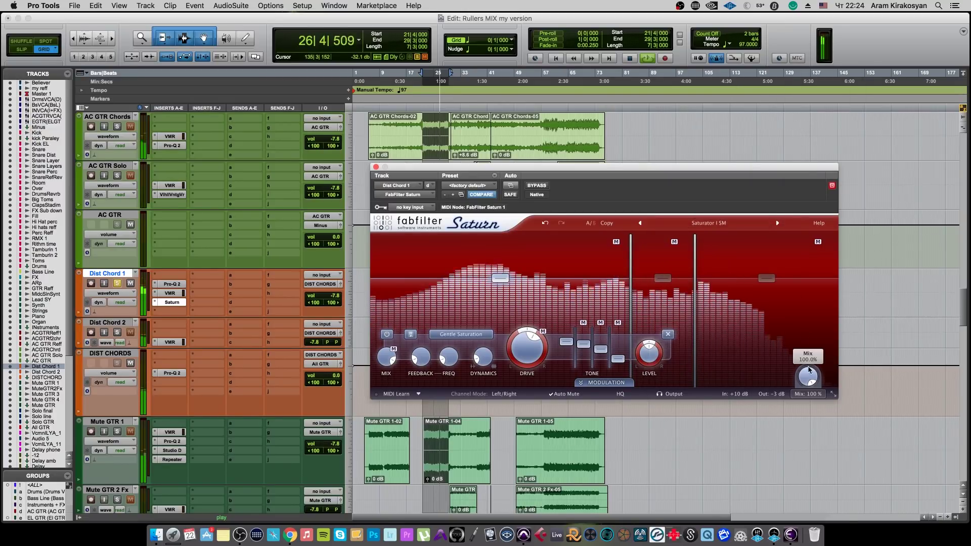
drag(804, 463, 802, 450)
click(537, 185)
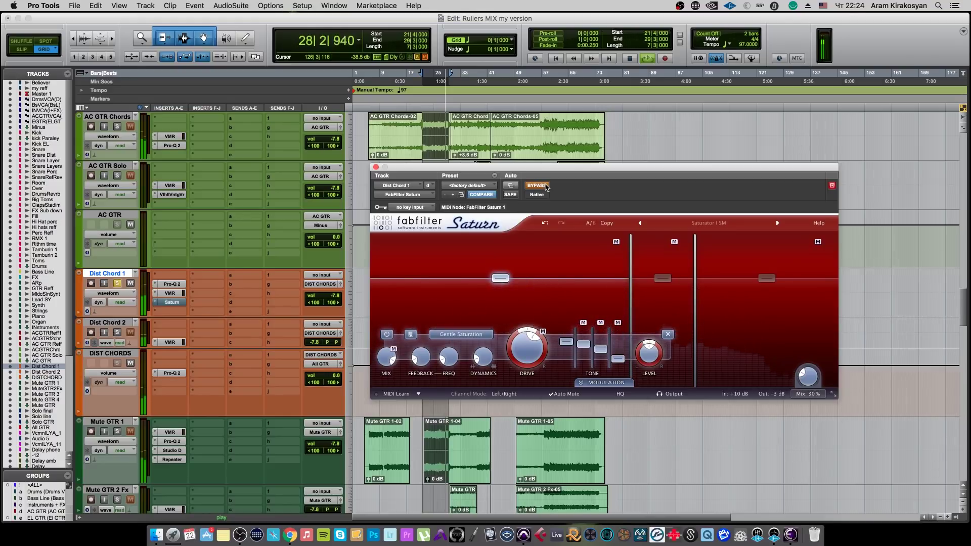
key(space)
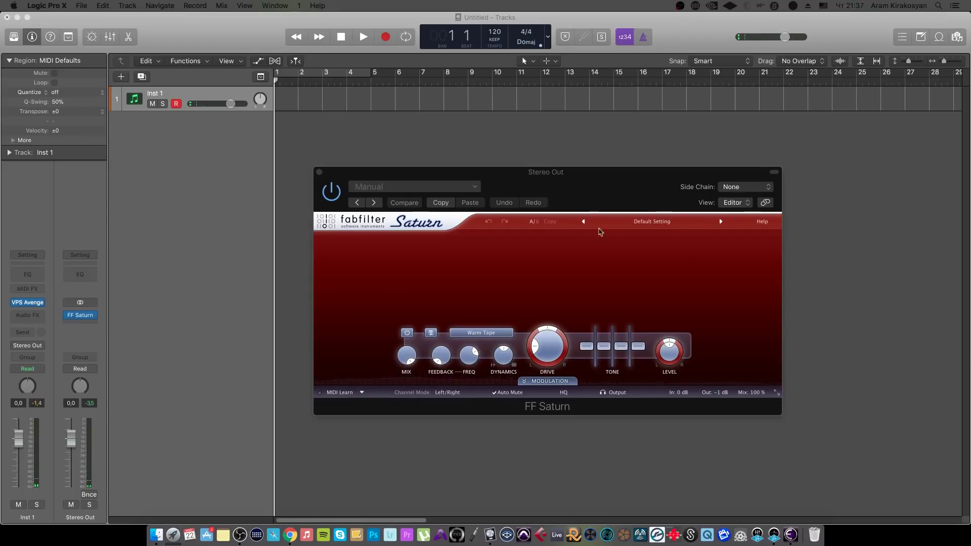
In Logic Pro X, split the Stereo Out FF Saturn into two bands and lower the crossover below 210 Hz with Band 1 soloed
drag(592, 196, 615, 170)
click(495, 214)
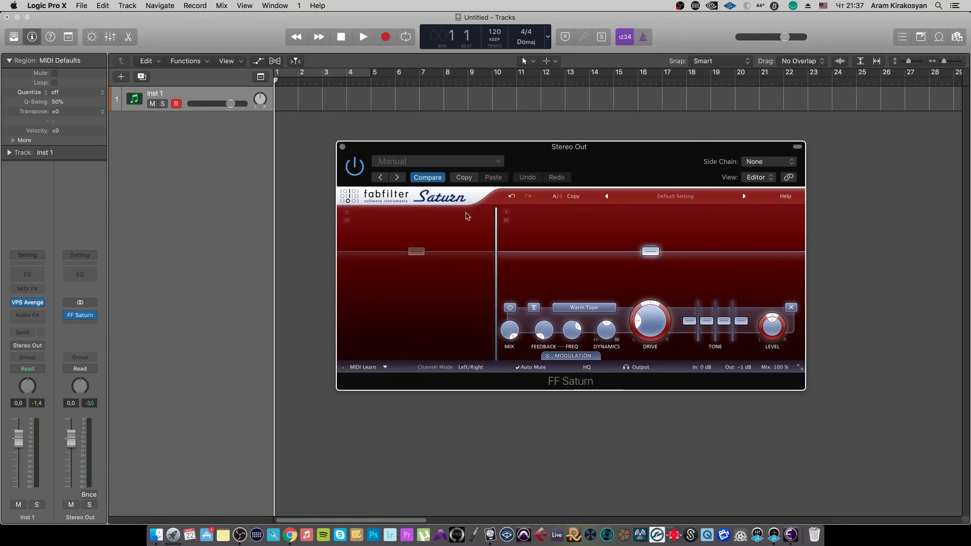
click(453, 219)
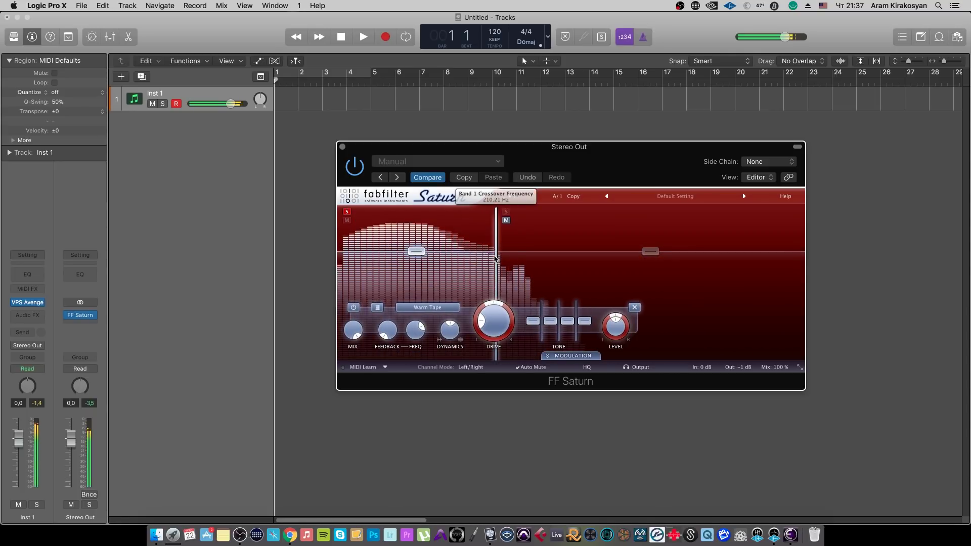
drag(495, 256, 477, 257)
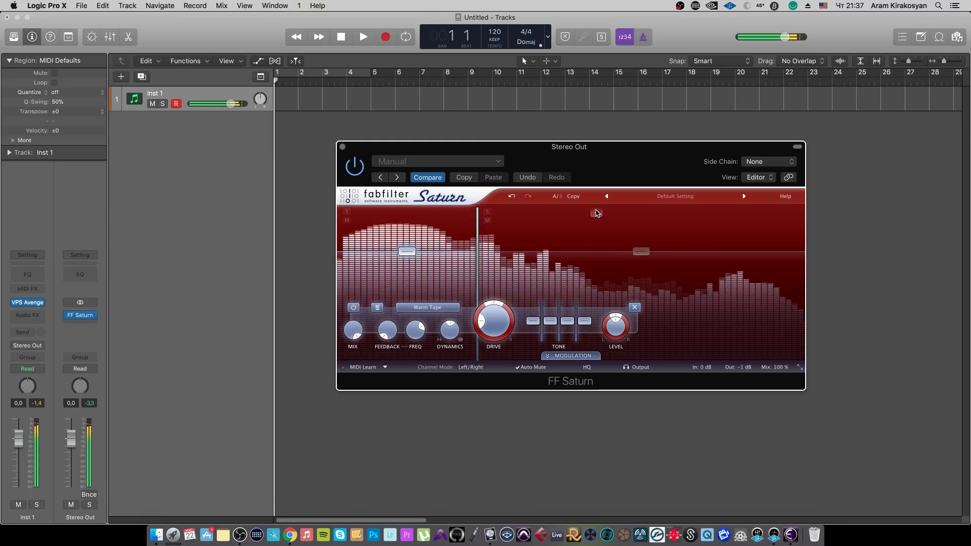
Add a third band to FF Saturn, solo Band 2 and set its upper crossover to about 1070 Hz
click(596, 214)
drag(596, 218, 602, 218)
click(487, 212)
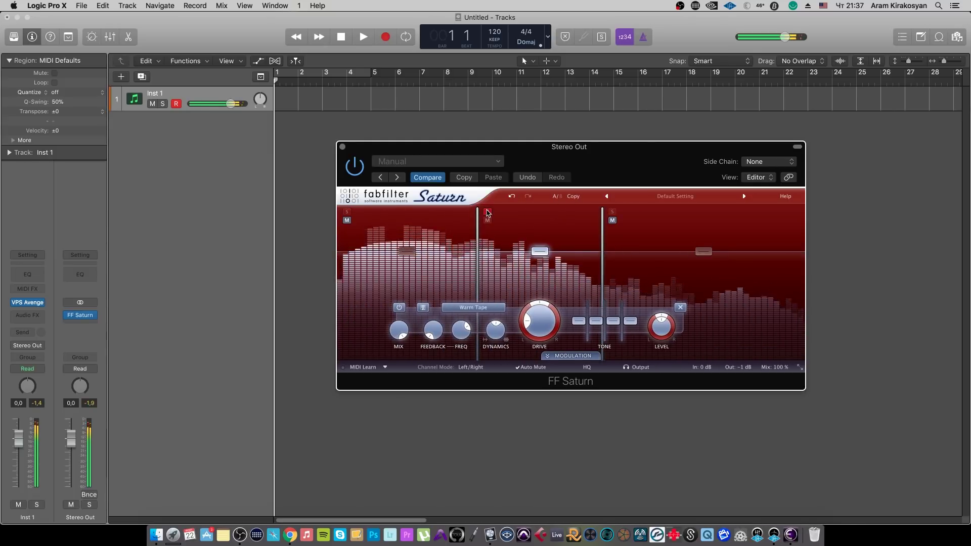
drag(601, 232, 606, 233)
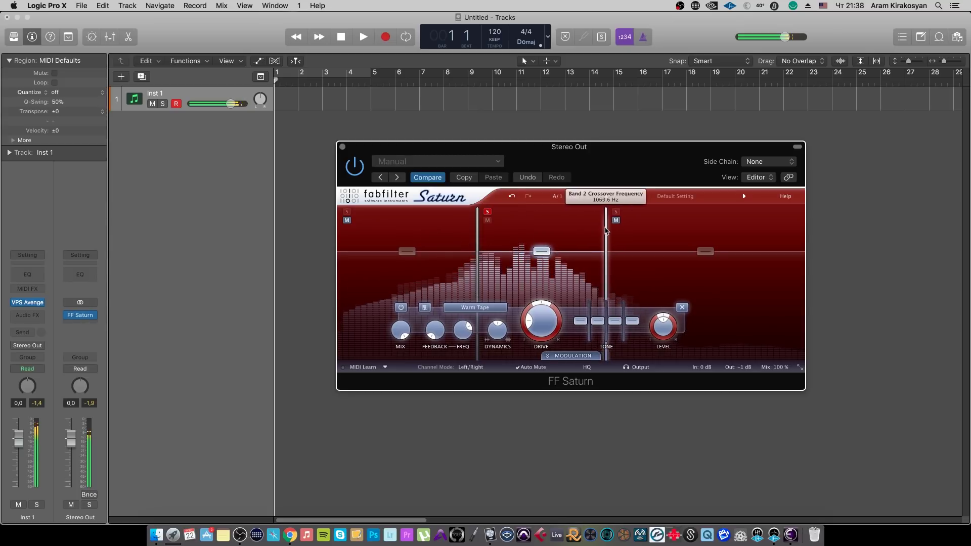
click(470, 368)
click(475, 391)
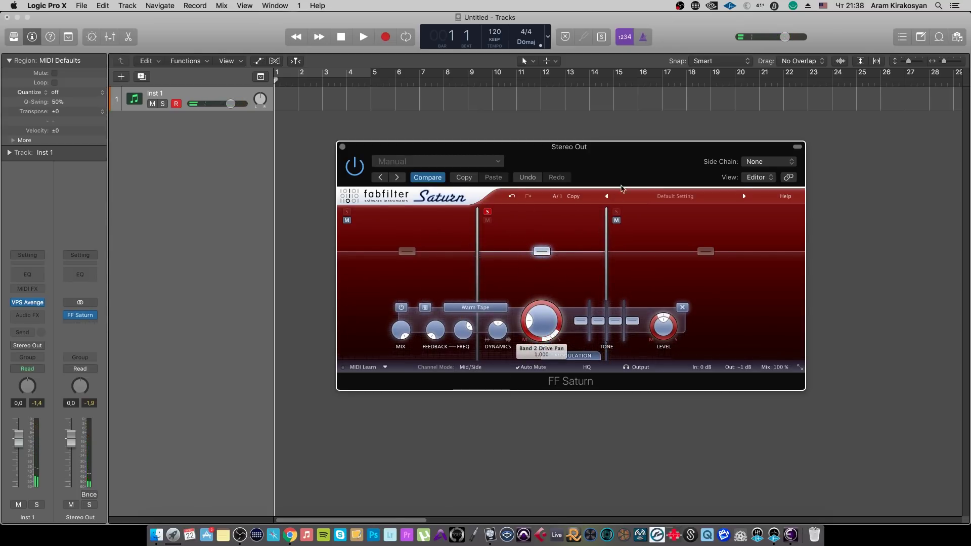
Raise FF Saturn's upper crossover slightly and pan Band 3's drive to Side, toggling the plug-in's bypass to compare
drag(606, 257, 613, 259)
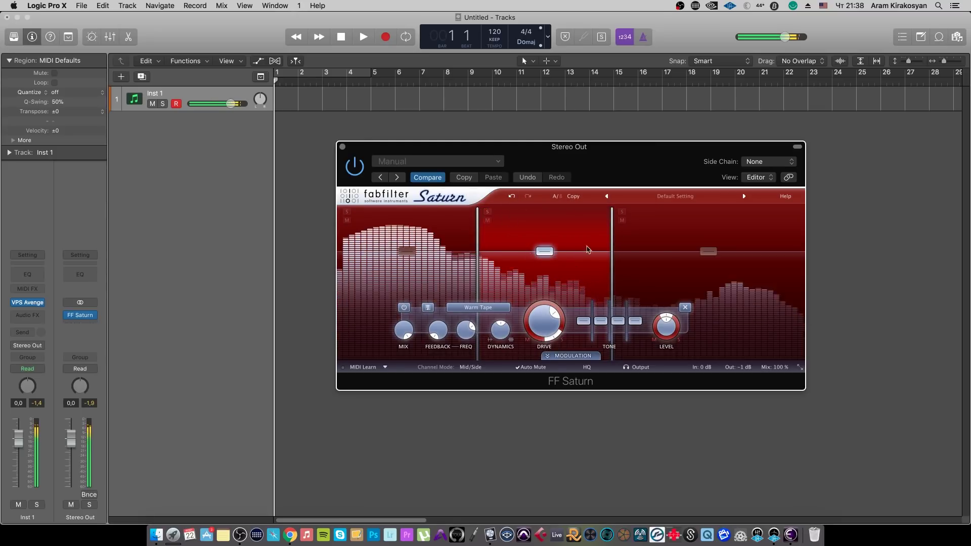
mouse_move(685, 282)
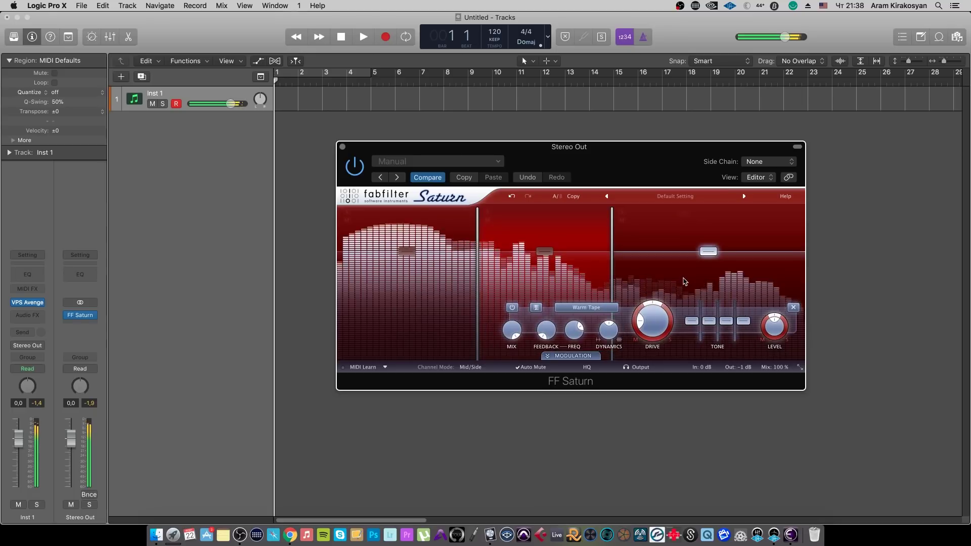
click(665, 321)
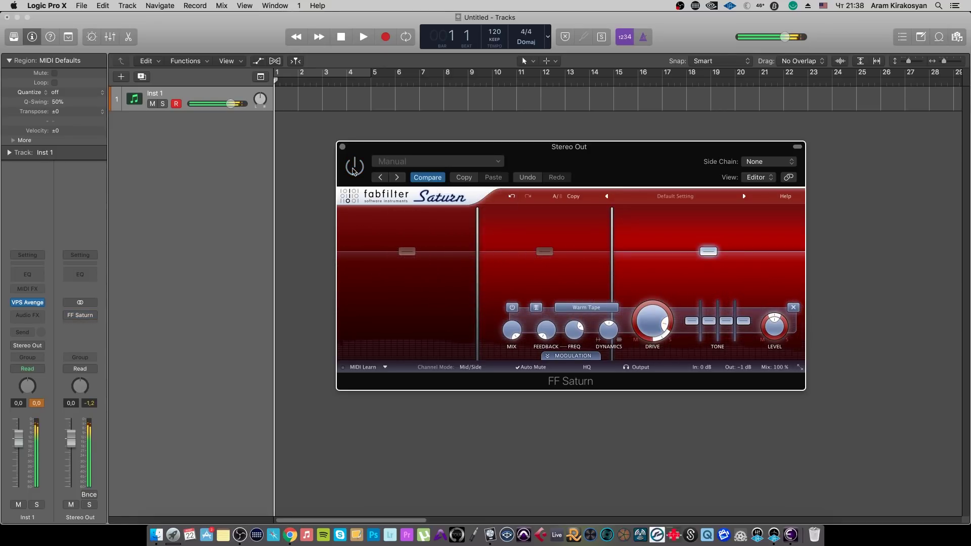
click(354, 168)
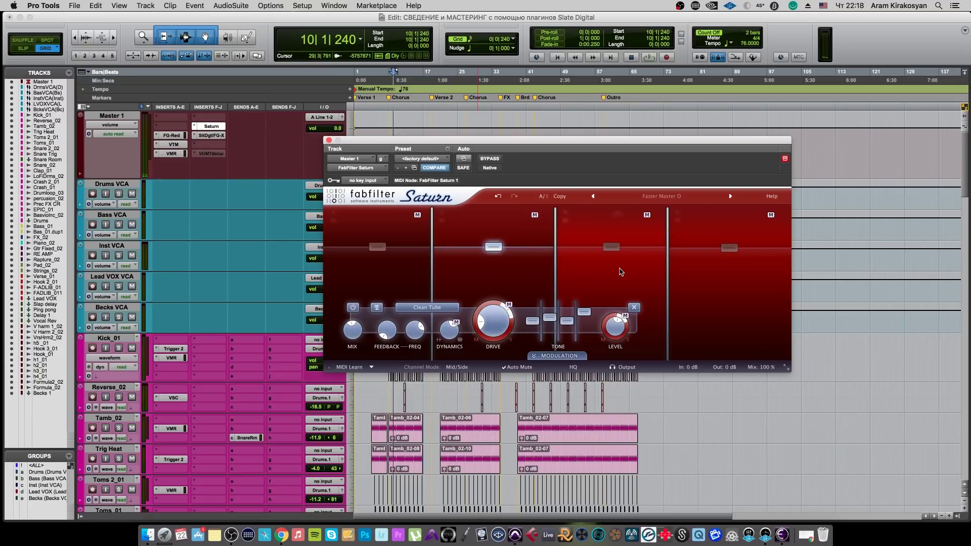
In Pro Tools, inspect Bands 3 and 4 of Saturn on Master 1 and set its overall Mix to 0%
click(621, 272)
click(705, 271)
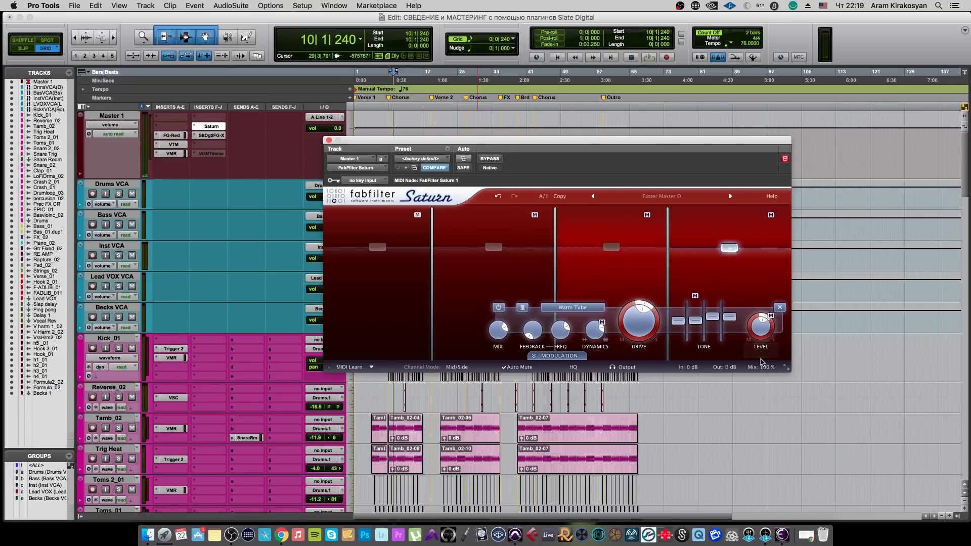
drag(729, 432, 731, 529)
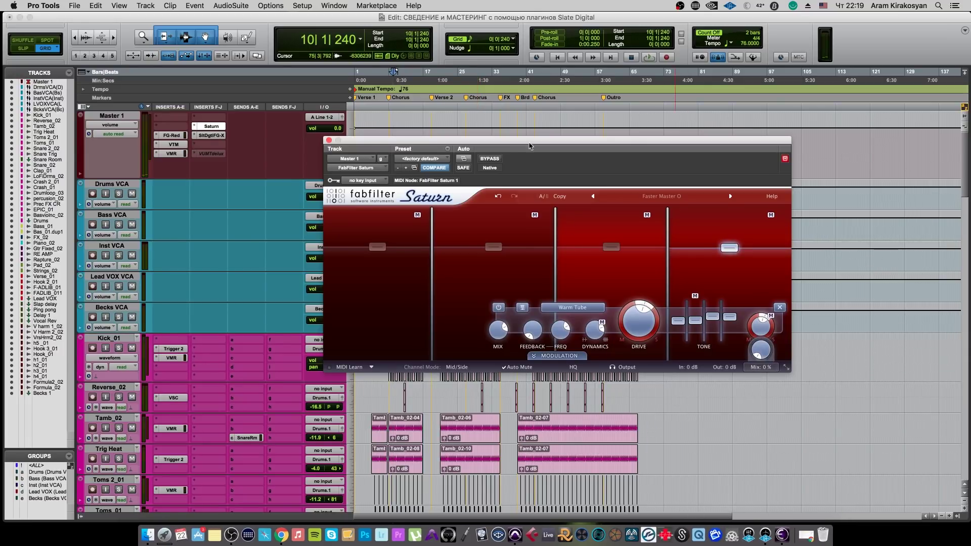
Move the Saturn window off the track list, play the song from the first Chorus, and raise the overall Mix to 34%
drag(525, 142, 614, 148)
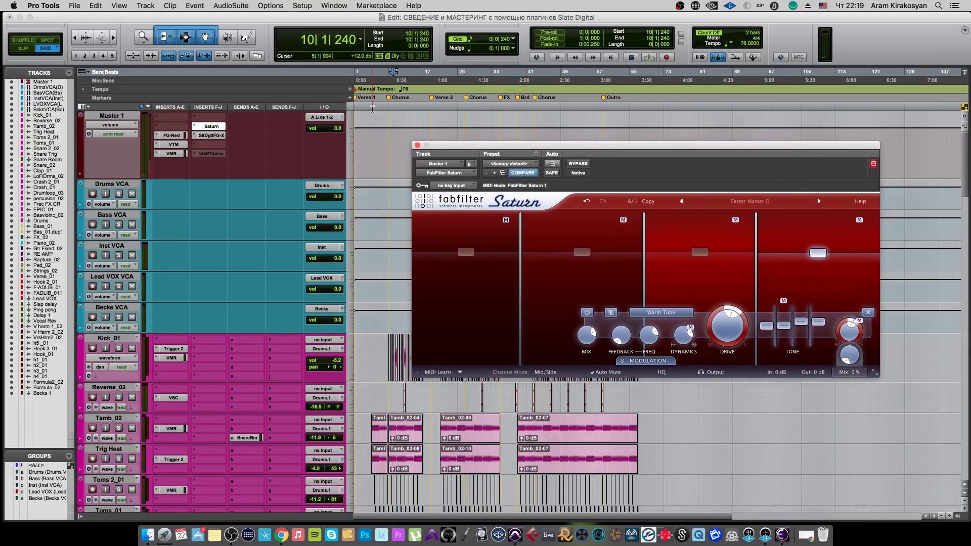
click(390, 107)
key(space)
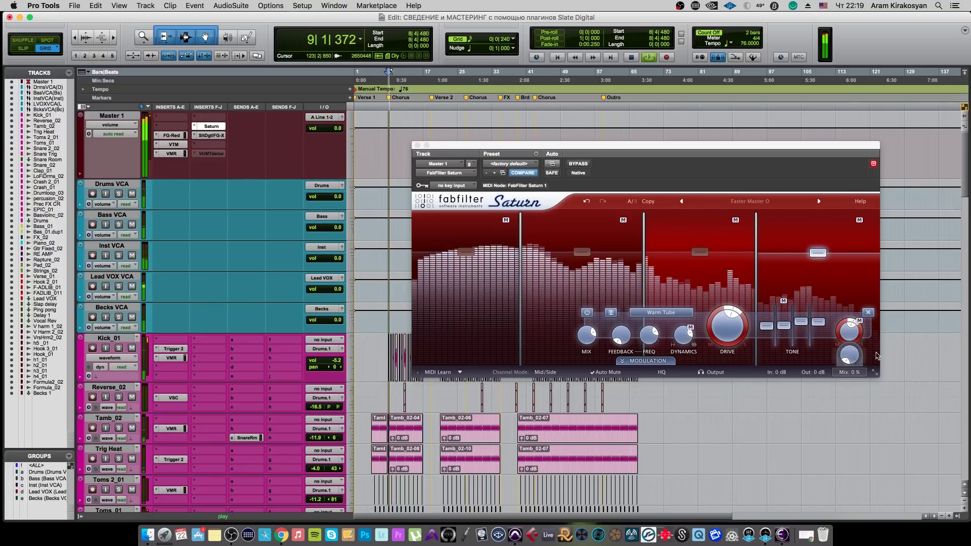
mouse_move(850, 360)
drag(850, 360, 876, 299)
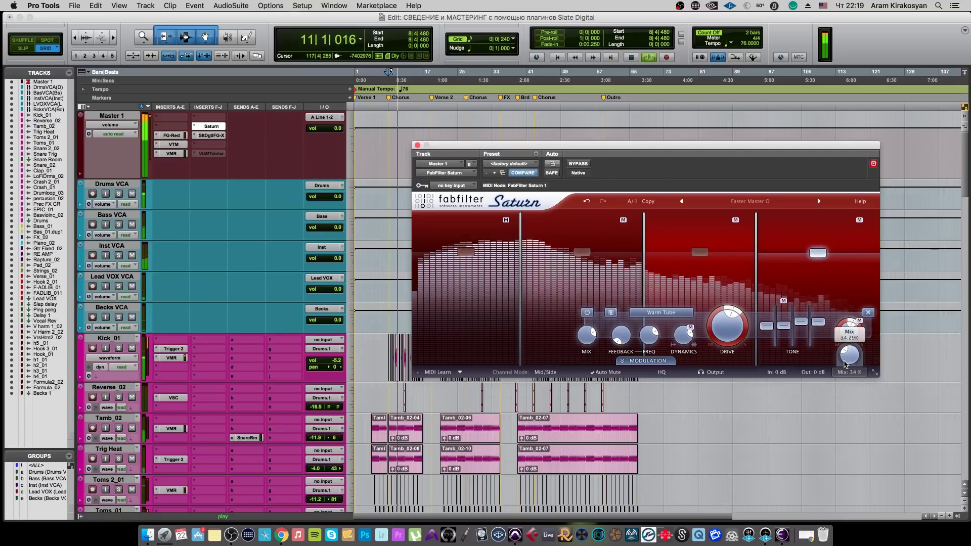
Compare the master with Saturn bypassed and active, and stop playback
click(582, 166)
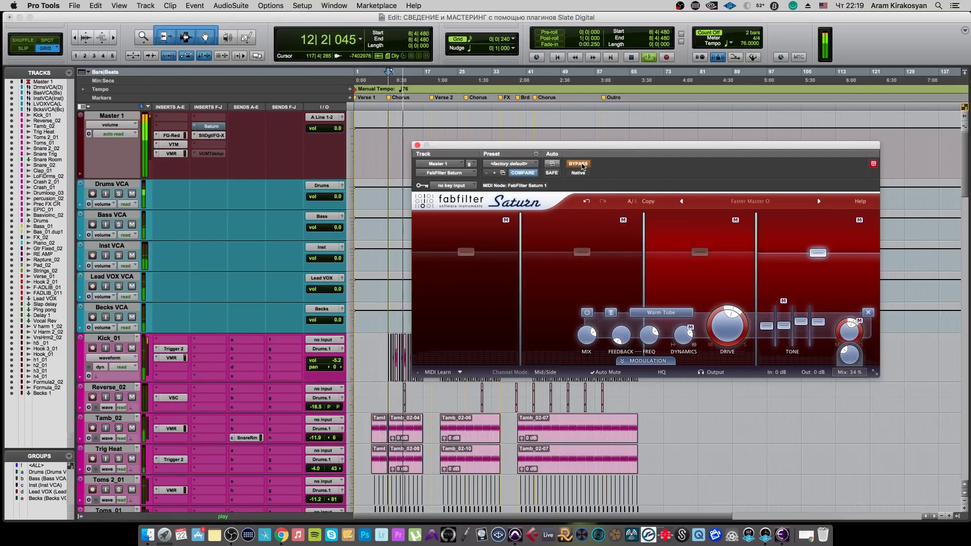
click(581, 165)
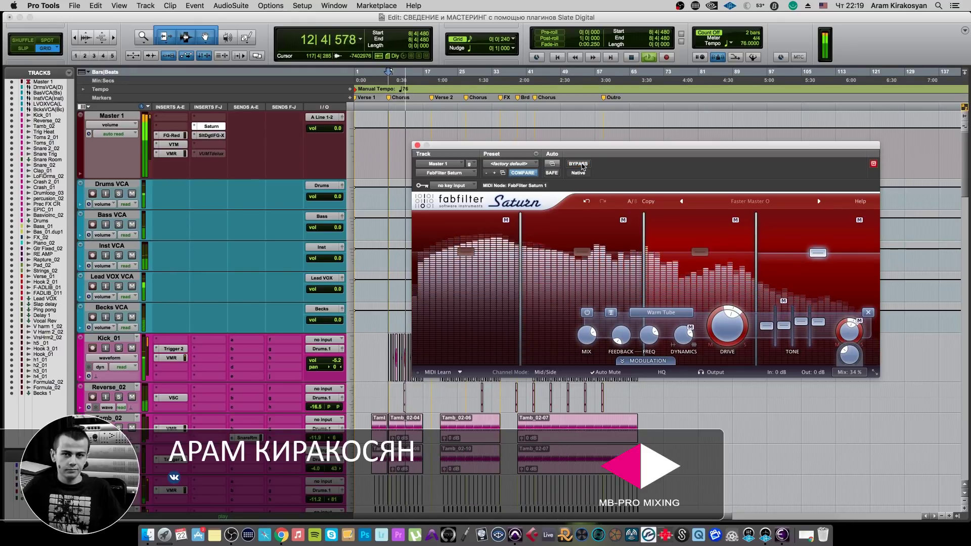
key(space)
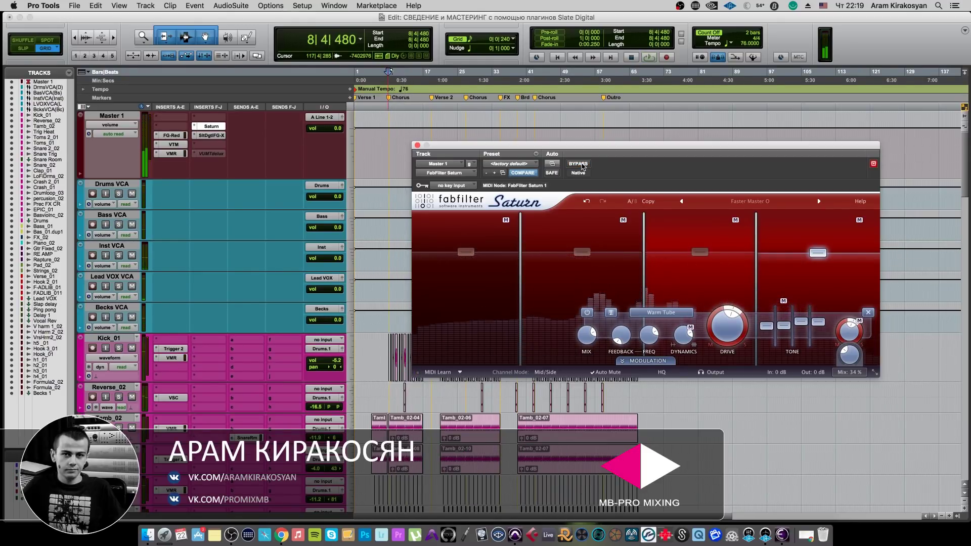